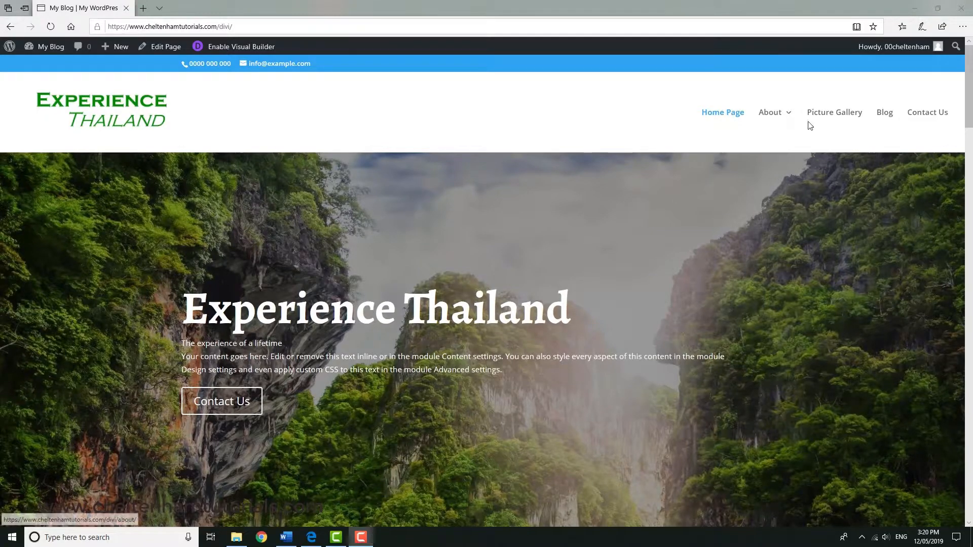
Create a new blog post titled "Jan Deals".
{"action": "left_click", "coordinate": [886, 115]}
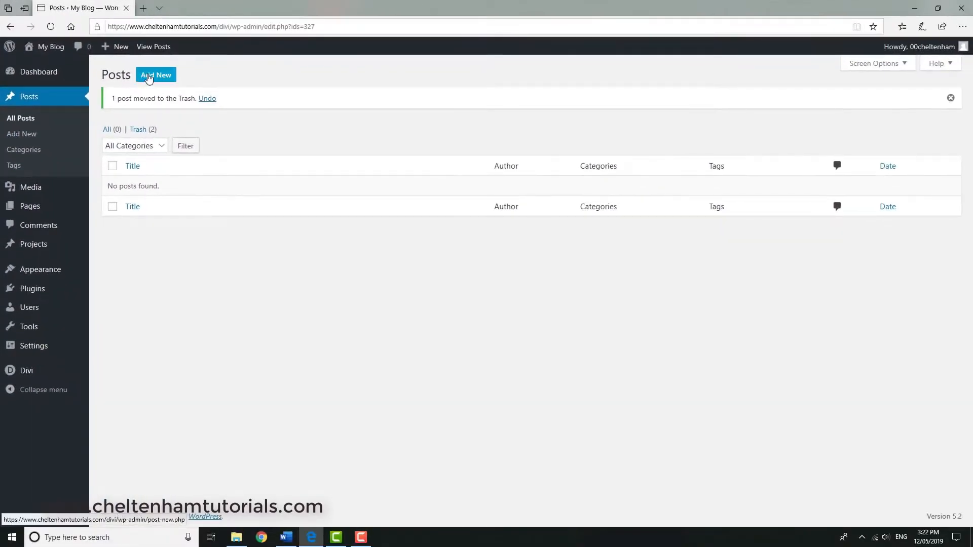
{"action": "left_click", "coordinate": [157, 75]}
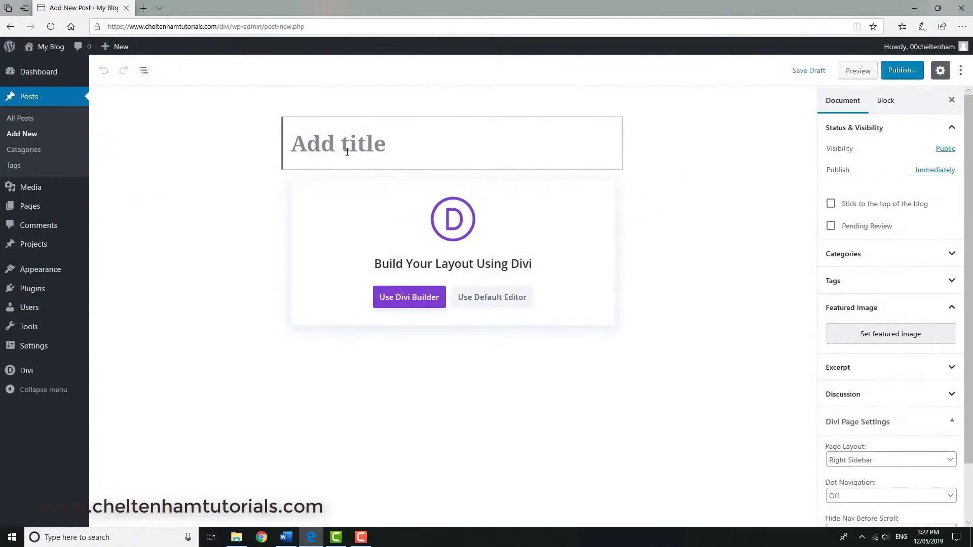
{"action": "type", "text": "Jan Dea"}
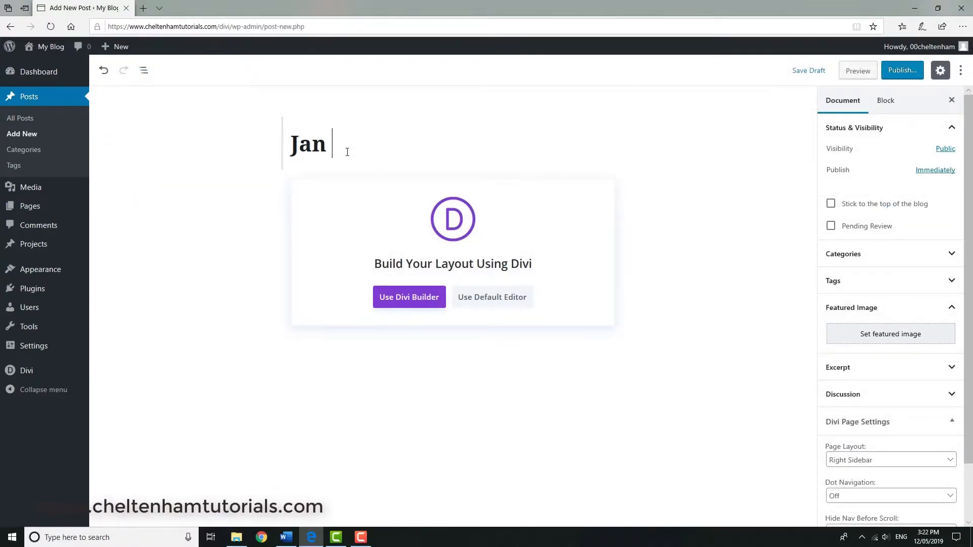
{"action": "type", "text": "ls"}
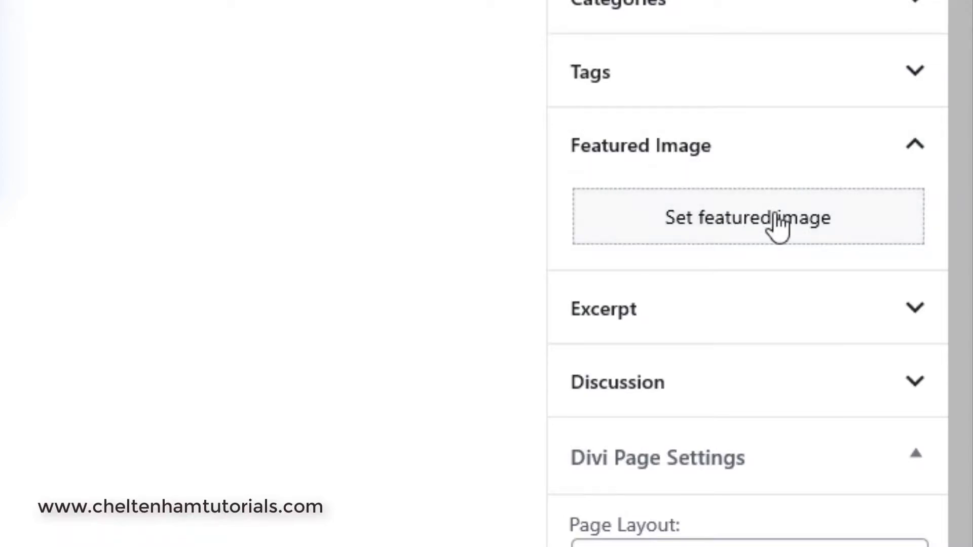
Set the longtail boat picture Image125.jpg from the media library as the Jan Deals post's featured image.
{"action": "left_click", "coordinate": [899, 336]}
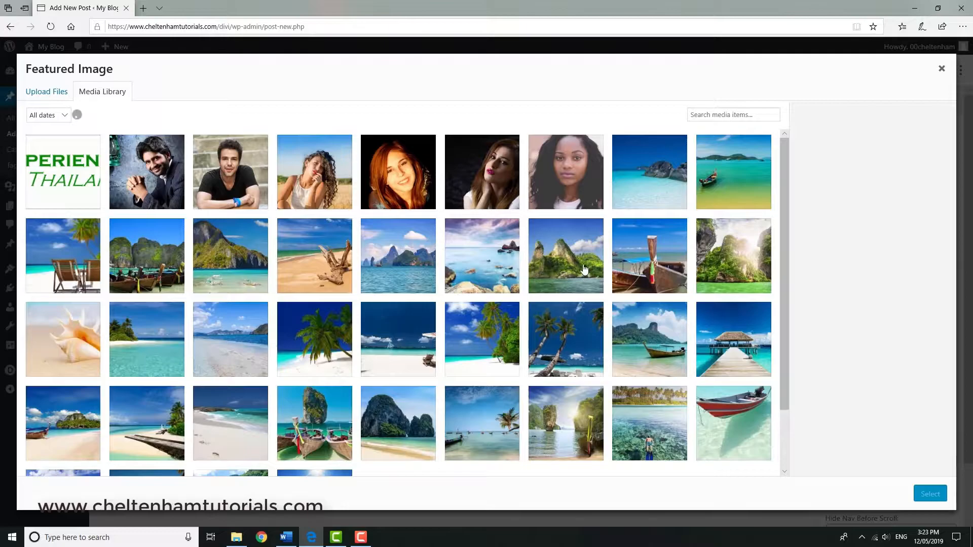
{"action": "left_click", "coordinate": [640, 259]}
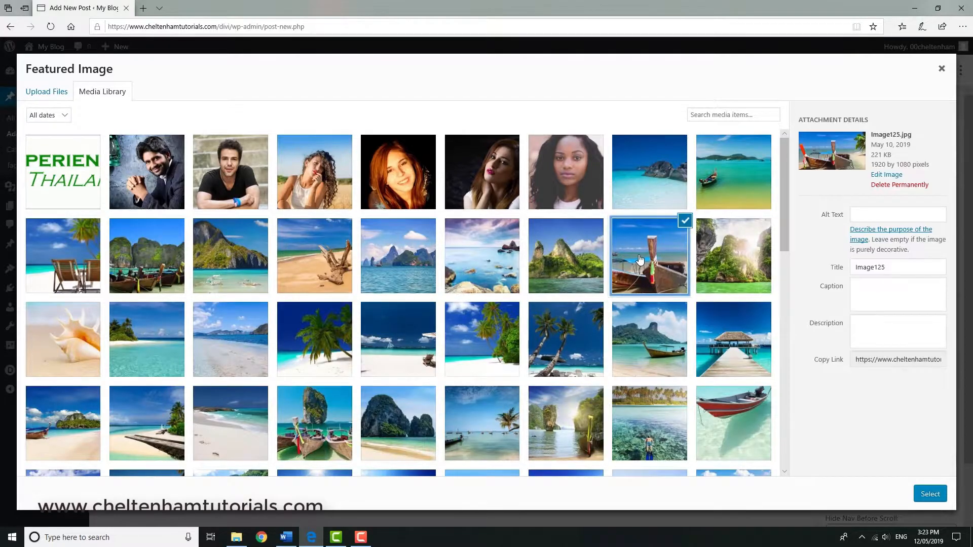
{"action": "left_click", "coordinate": [932, 495]}
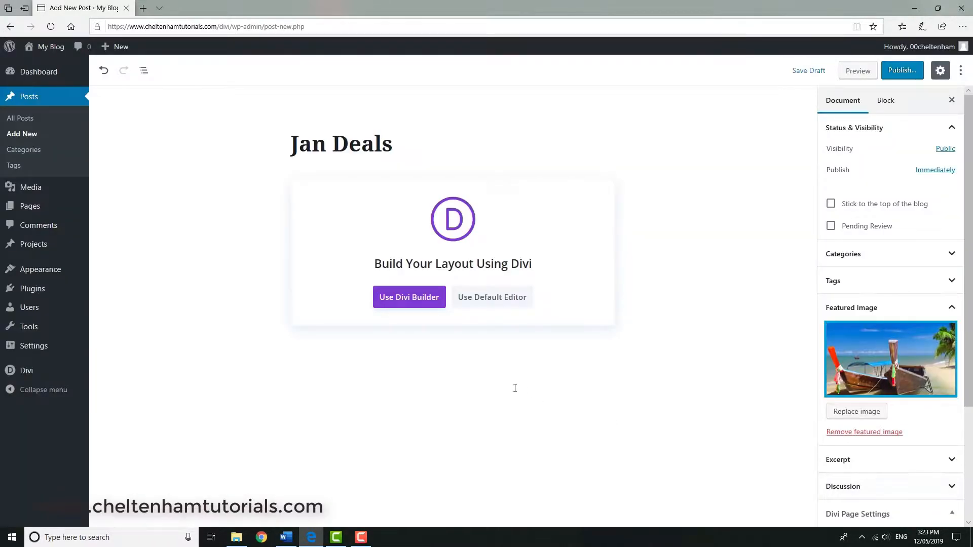
Start building the Jan Deals post from scratch with Divi Builder and insert a single-column row below the featured image.
{"action": "left_click", "coordinate": [403, 299]}
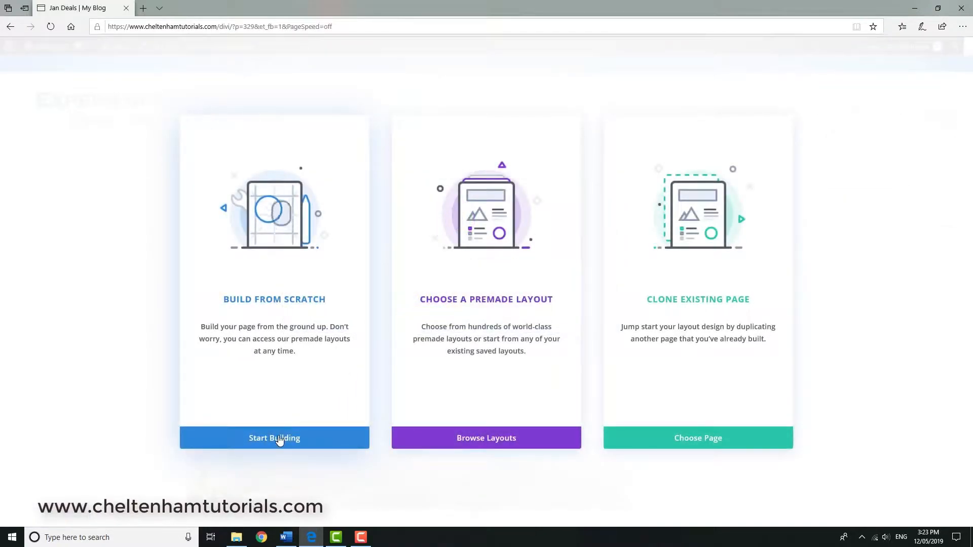
{"action": "left_click", "coordinate": [278, 438]}
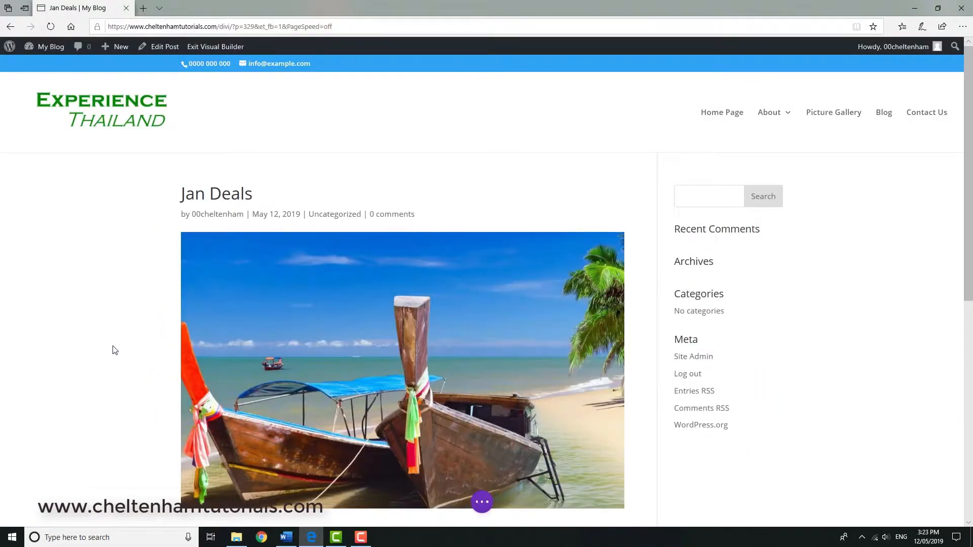
{"action": "scroll", "coordinate": [112, 351], "scroll_direction": "down", "scroll_amount": 5}
{"action": "left_click", "coordinate": [402, 287]}
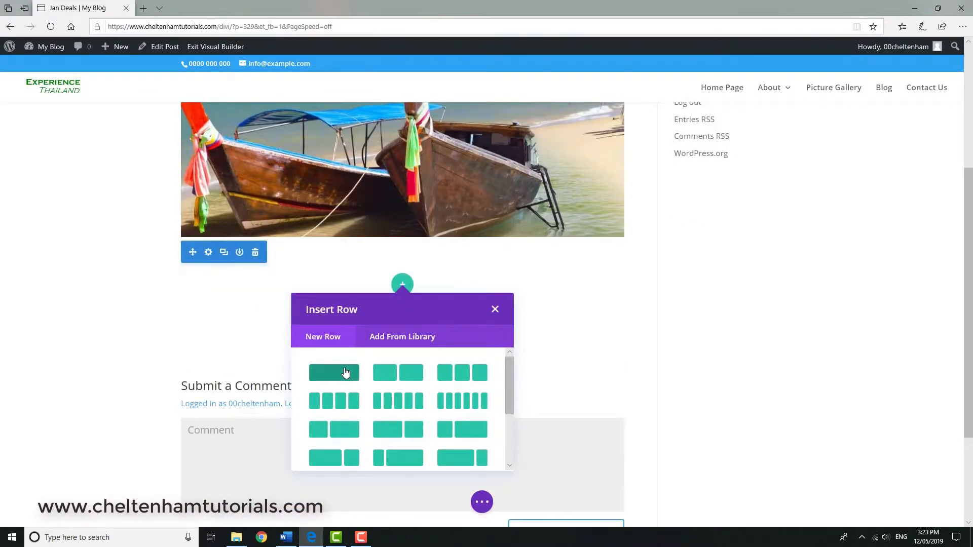
{"action": "left_click", "coordinate": [346, 369]}
Add a Text module to the row and replace its placeholder content with the copied Lorem ipsum paragraphs.
{"action": "left_click_drag", "start_coordinate": [507, 161], "coordinate": [507, 263]}
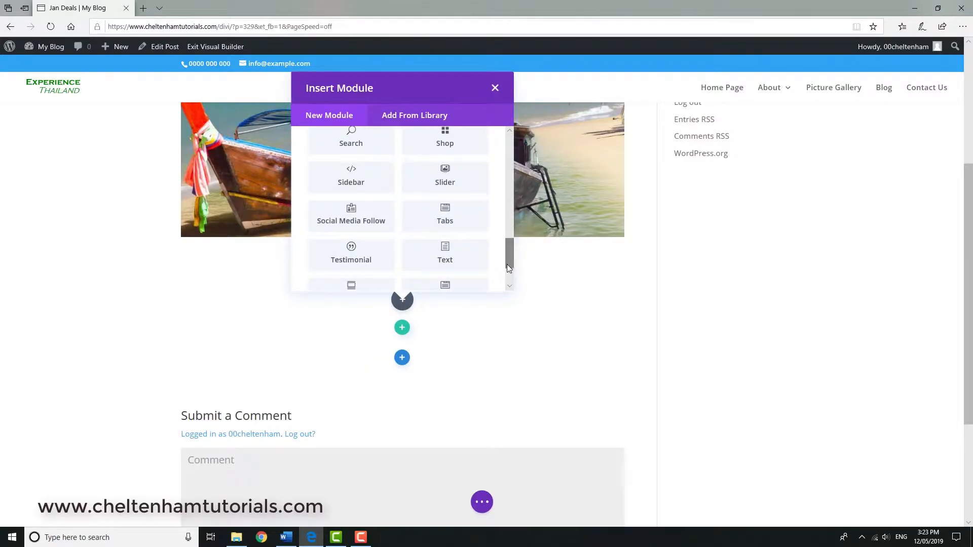
{"action": "left_click", "coordinate": [464, 255]}
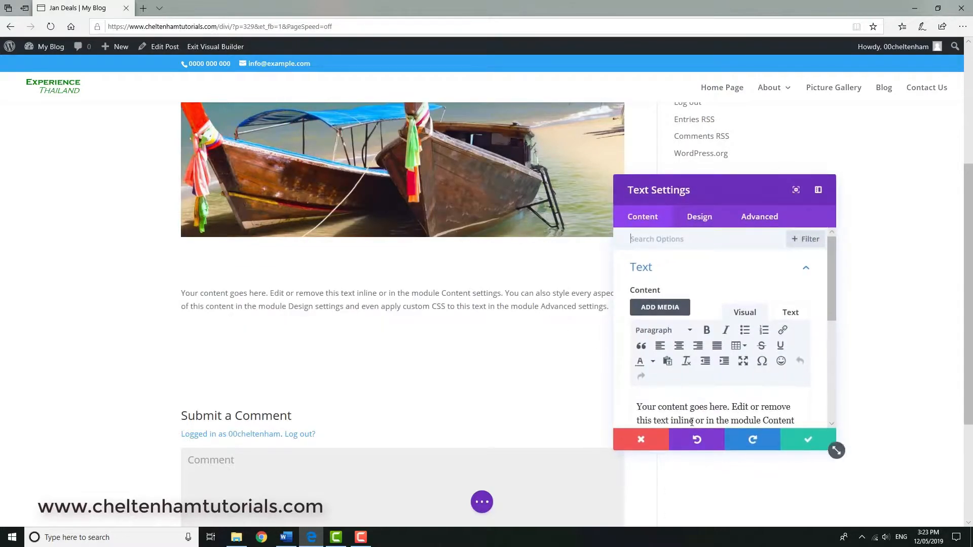
{"action": "key", "text": "ctrl+a"}
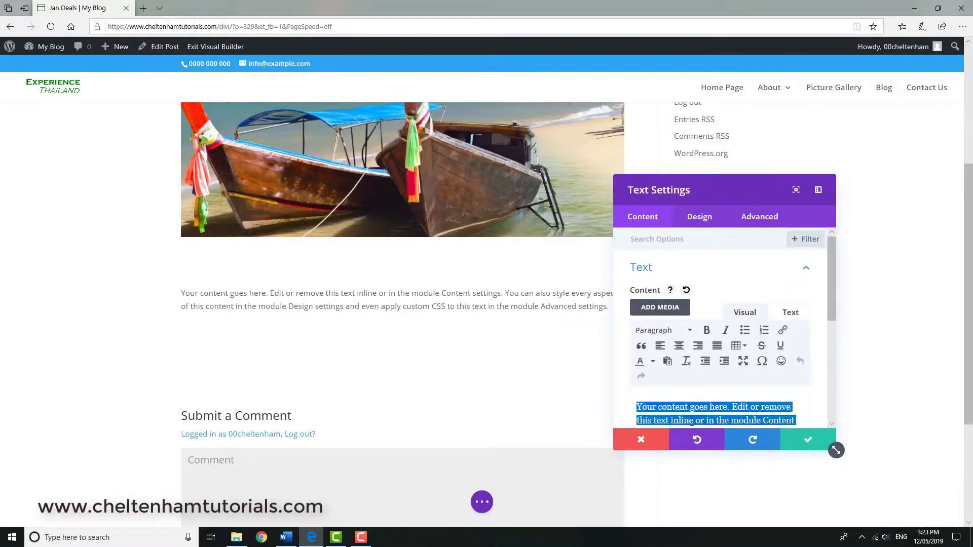
{"action": "type", "text": "Lorem ipsum dolor sit amet, consectetur adipiscing elit. Phasellus semper ac nulla id pulvinar. Mauris sollicitudin semper efficitur. Duis ornare nulla lectus, quis tincidunt ante suscipit vitae. Integer tellus nisl, sollicitudin eget ipsum ultricies, pellentesque pellentesque nisi. Sed pellentesque turpis nulla, et venenatis nisl bibendum at. Proin ac leo in urna tincidunt accumsan sed eu metus. Vivamus tempor ullamcorper ligula. Integer a nibh nec diam volutpat pulvinar.  Sed ut lorem enim. Aliquam id mi faucibus, porta quam non, auctor urna. Nunc venenatis eleifend vehicula. Suspendisse fermentum nisl sit amet turpis cursus, vitae fringilla lorem egestas. Morbi laoreet nec lorem ut varius. Aliquam at feugiat velit. Aliquam vestibulum, nisi ac placerat auctor, erat lacus cursus justo, eget porta eros quam eu ante. Nullam pharetra lectus aliquam lorem facilisis pellentesque. Aliquam gravida ipsum a lectus bibendum euismod. Quisque venenatis tempus pharetra. Morbi augue sem, bibendum vitae maximus at, dapibus in ligula. Vivamus tincidunt iaculis turpis, feugiat molestie metus convallis in. Donec aliquet, massa vel molestie laoreet, orci nisi placerat est, eget finibus neque ante sed eros. Sed ultrices lacinia malesuada. Pellentesque feugiat sollicitudin nisl, vitae vestibulum ipsum."}
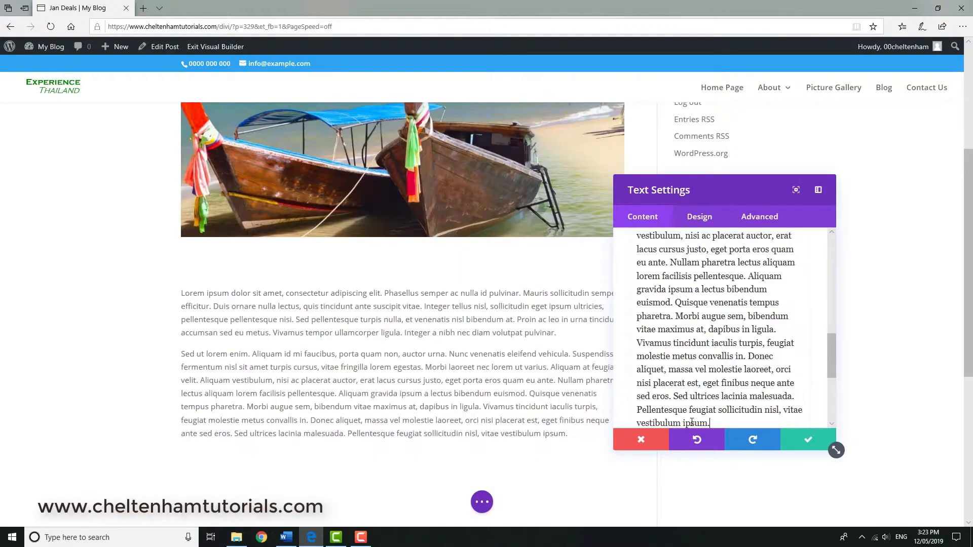
{"action": "left_click", "coordinate": [806, 443]}
Review the layout of the Jan Deals post and publish it.
{"action": "scroll", "coordinate": [583, 401], "scroll_direction": "up", "scroll_amount": 3}
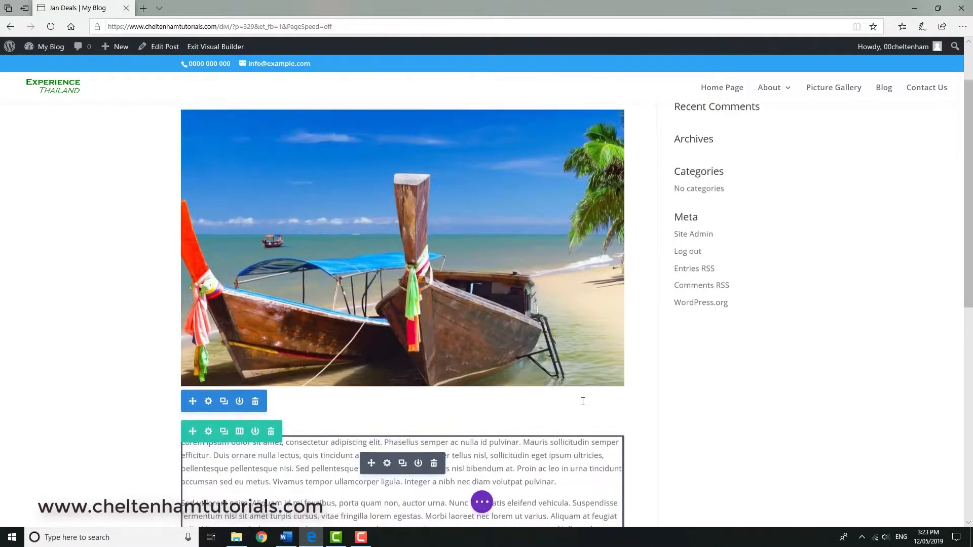
{"action": "scroll", "coordinate": [583, 401], "scroll_direction": "up", "scroll_amount": 2}
{"action": "scroll", "coordinate": [394, 225], "scroll_direction": "down", "scroll_amount": 3}
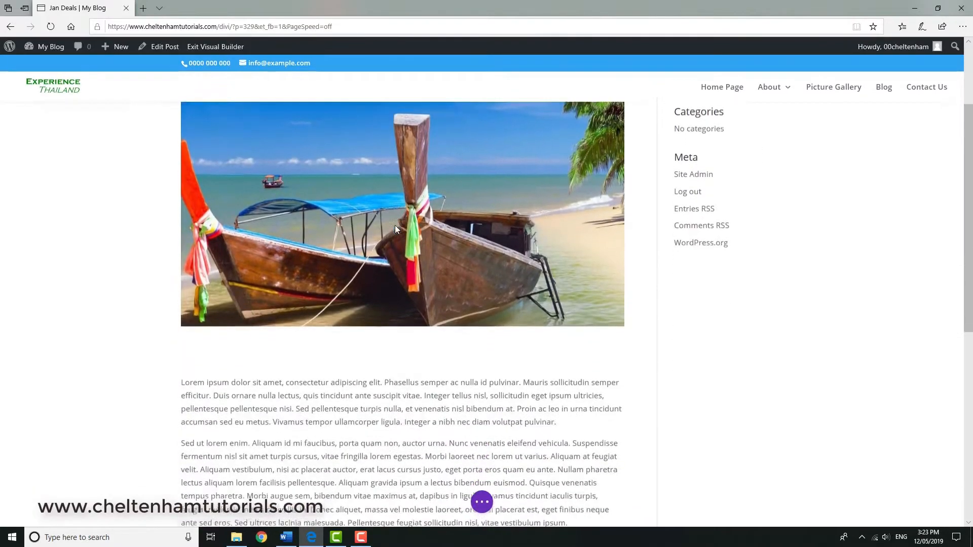
{"action": "scroll", "coordinate": [394, 228], "scroll_direction": "down", "scroll_amount": 4}
{"action": "scroll", "coordinate": [388, 242], "scroll_direction": "up", "scroll_amount": 5}
{"action": "scroll", "coordinate": [405, 273], "scroll_direction": "down", "scroll_amount": 4}
{"action": "scroll", "coordinate": [452, 307], "scroll_direction": "up", "scroll_amount": 7}
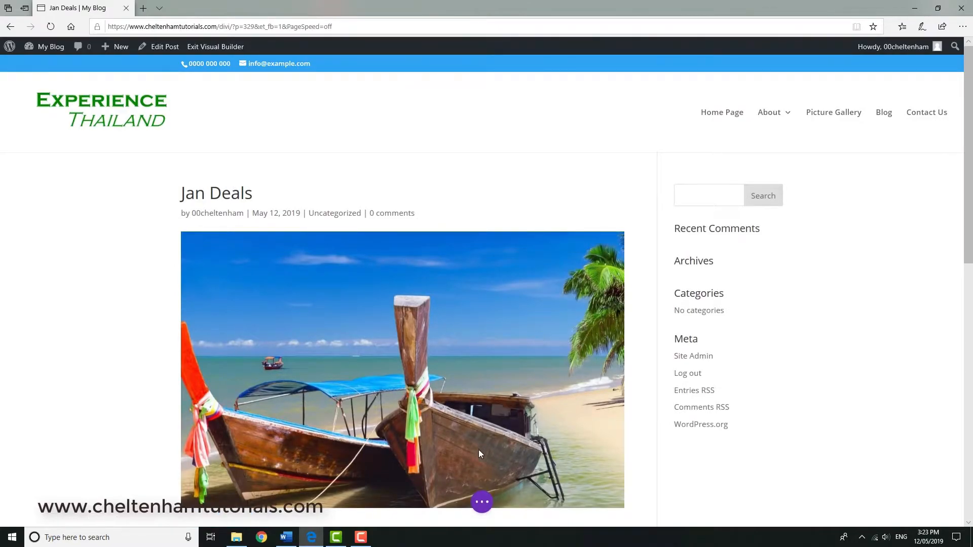
{"action": "left_click", "coordinate": [483, 502]}
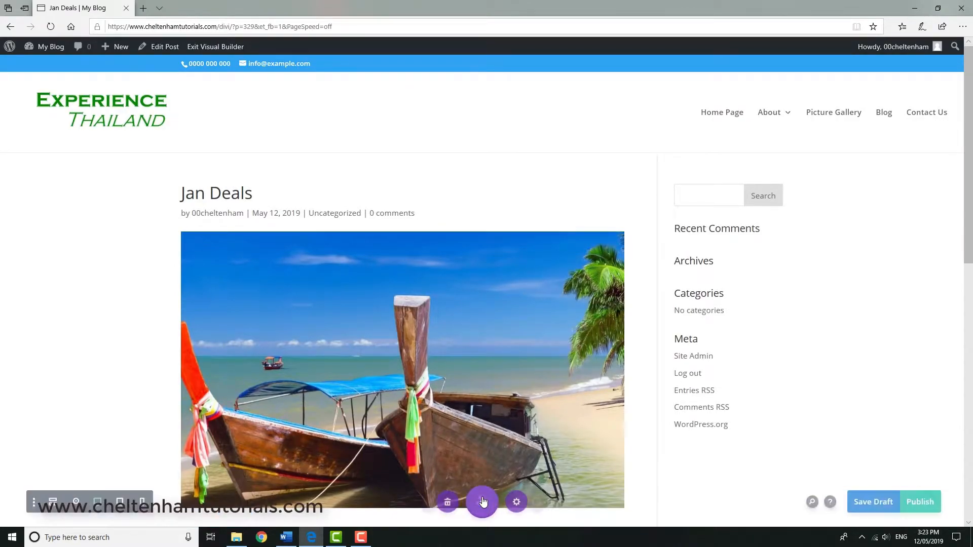
{"action": "left_click", "coordinate": [922, 502]}
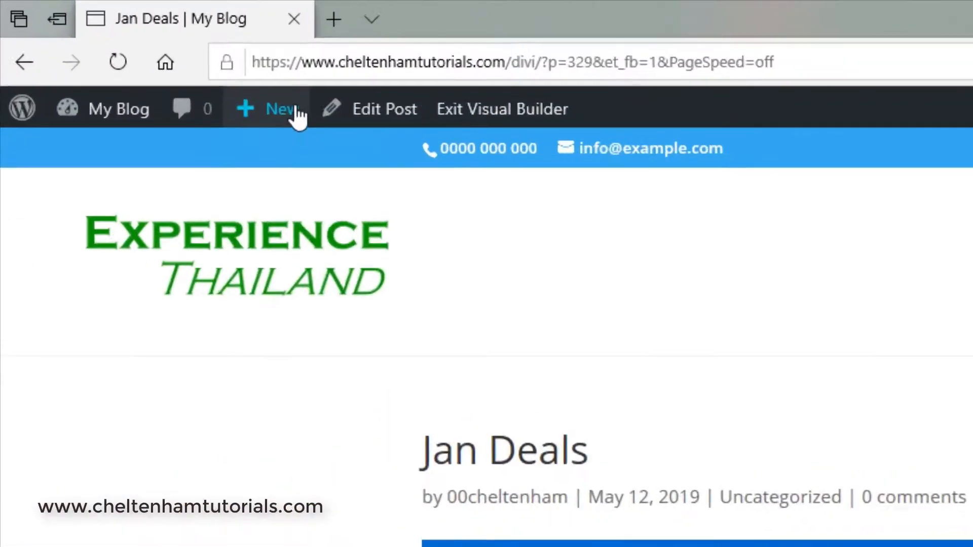
Create another new post titled "Feb Deals".
{"action": "mouse_move", "coordinate": [130, 49]}
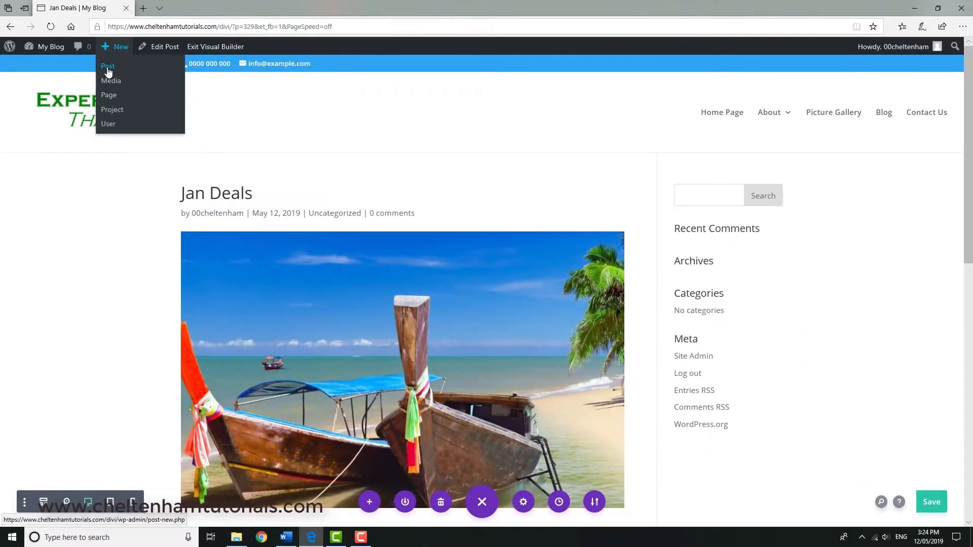
{"action": "left_click", "coordinate": [203, 127]}
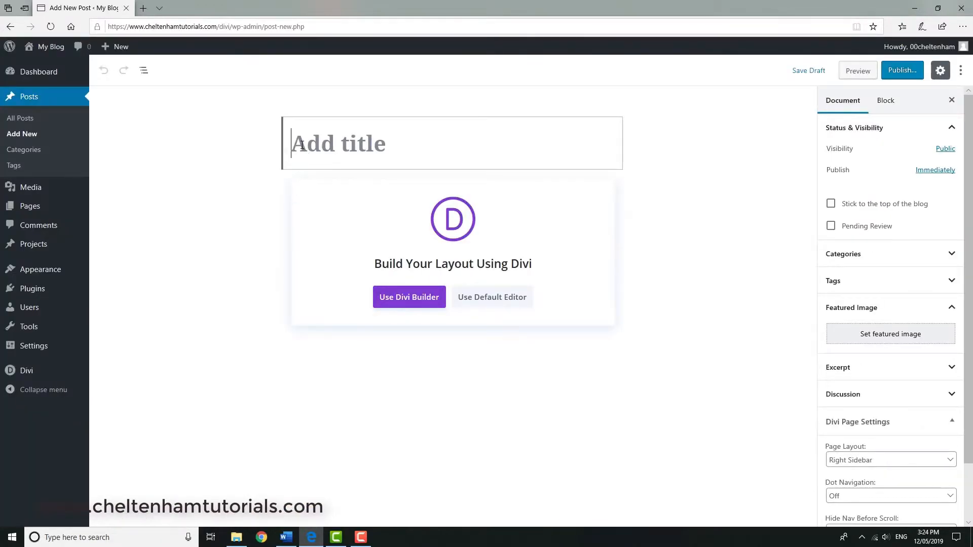
{"action": "type", "text": "Feb"}
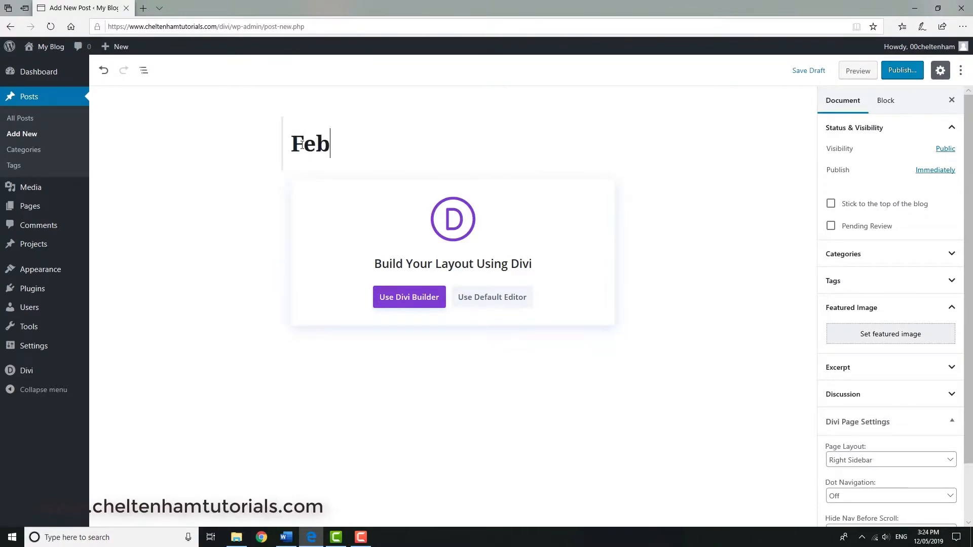
{"action": "type", "text": " Deals"}
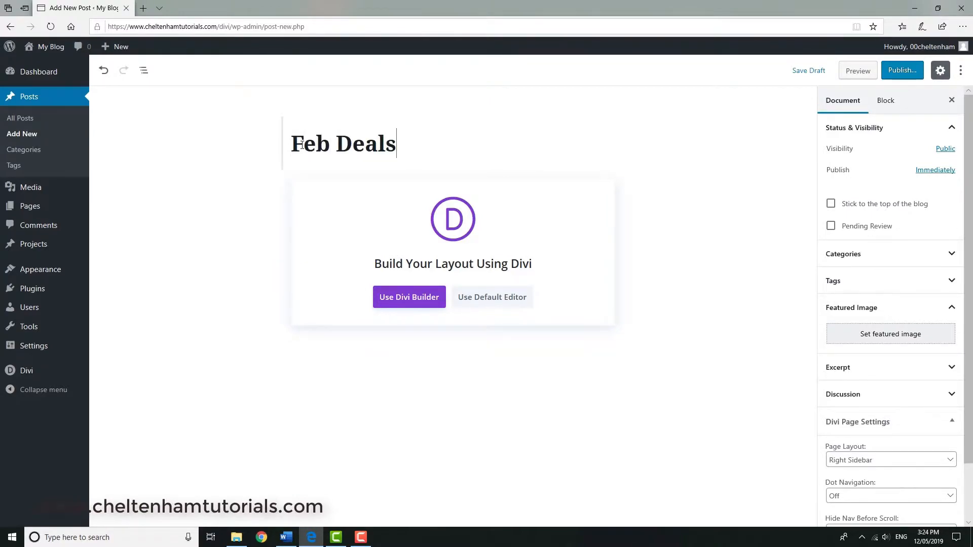
Set the palm beach picture Image113.jpg from the media library as the Feb Deals post's featured image.
{"action": "left_click", "coordinate": [892, 337]}
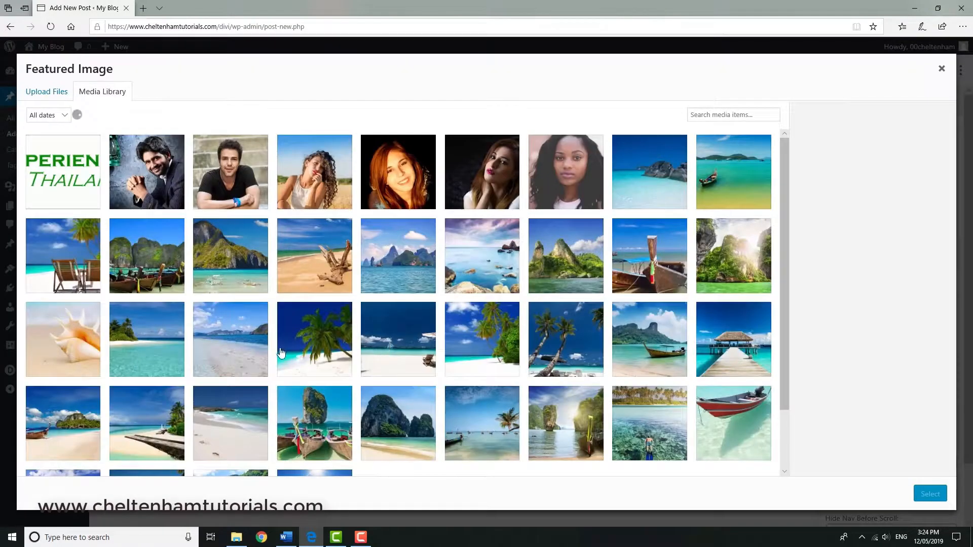
{"action": "left_click", "coordinate": [299, 345]}
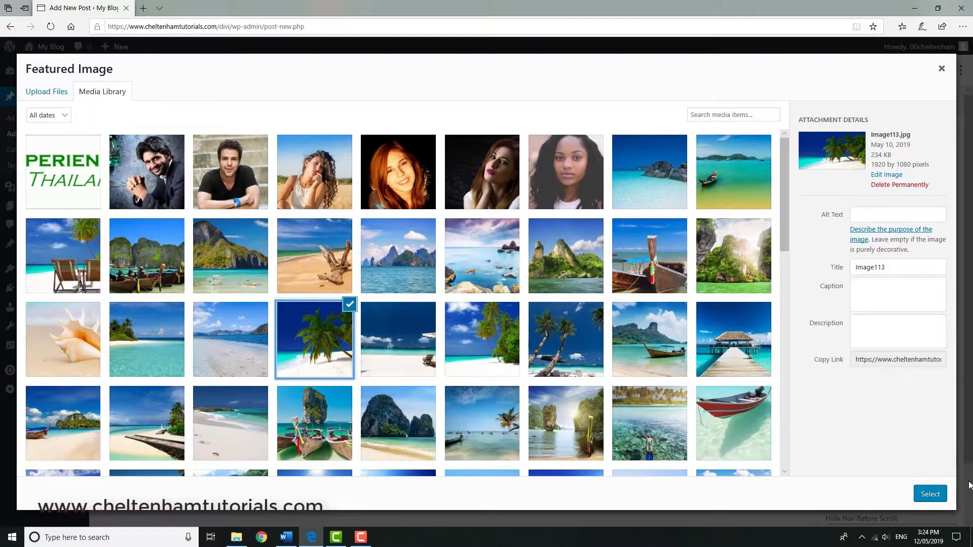
{"action": "left_click", "coordinate": [930, 493]}
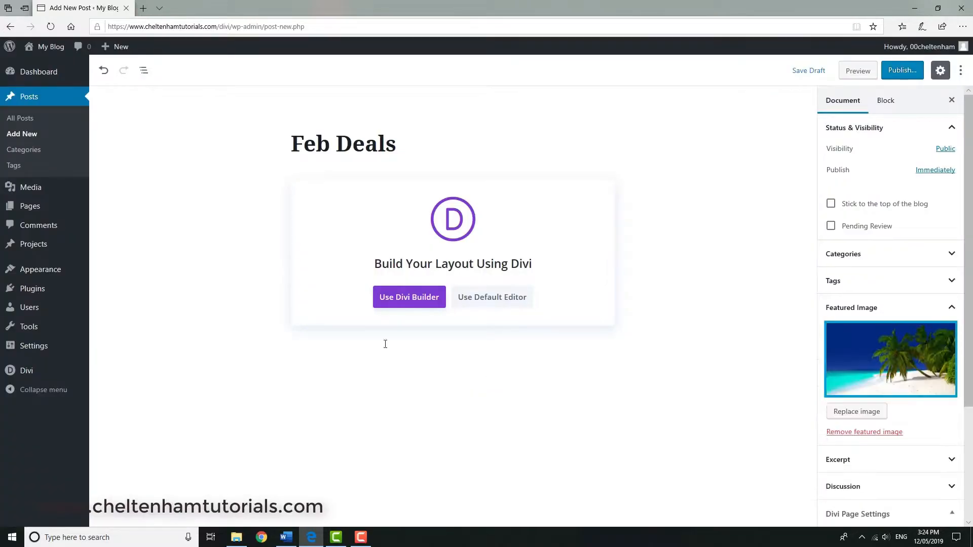
Start building the Feb Deals post from scratch with Divi Builder and insert a single-column row below its featured image.
{"action": "left_click", "coordinate": [404, 306]}
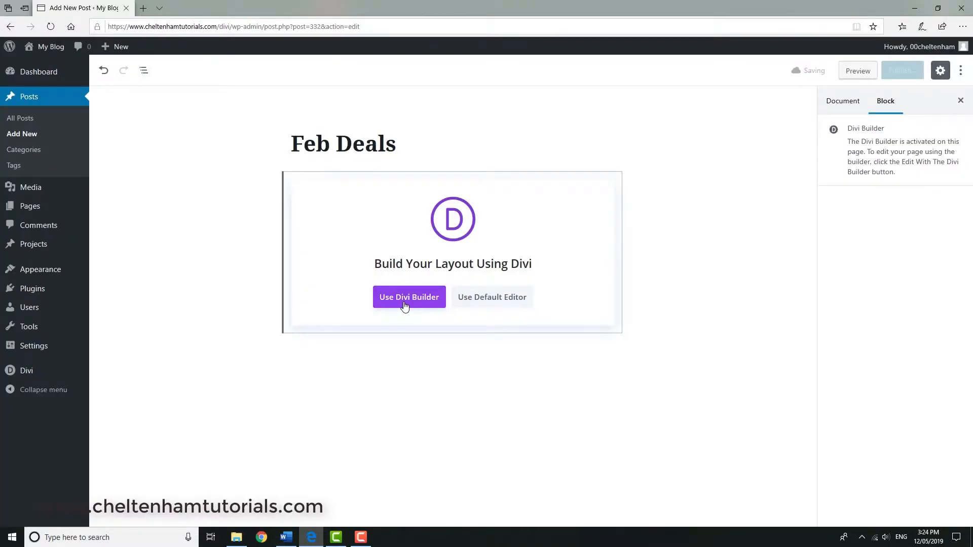
{"action": "left_click", "coordinate": [282, 437]}
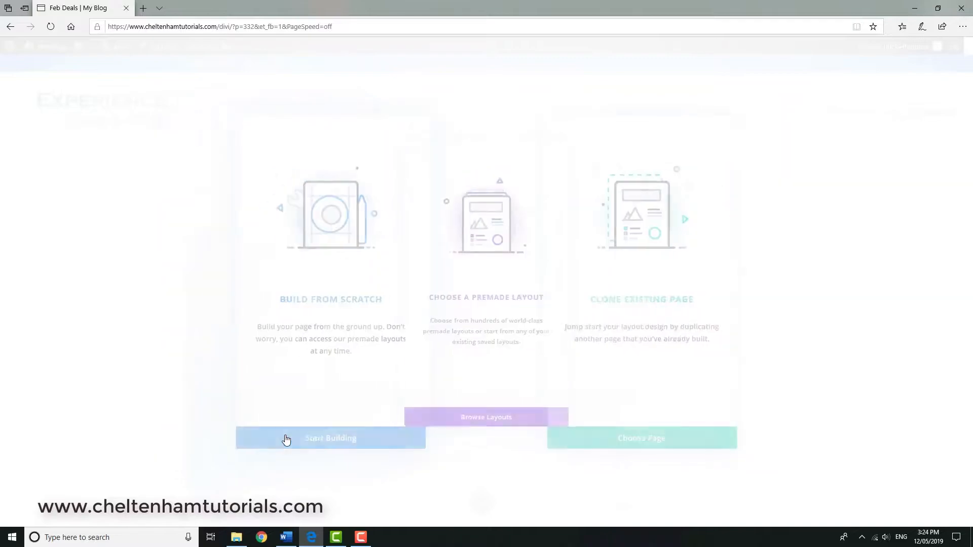
{"action": "scroll", "coordinate": [101, 329], "scroll_direction": "down", "scroll_amount": 6}
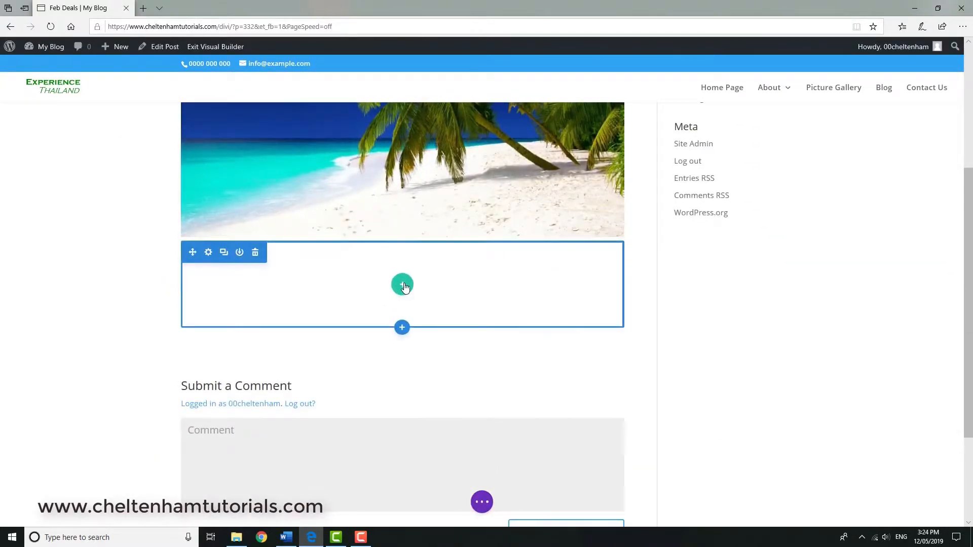
{"action": "left_click", "coordinate": [403, 285]}
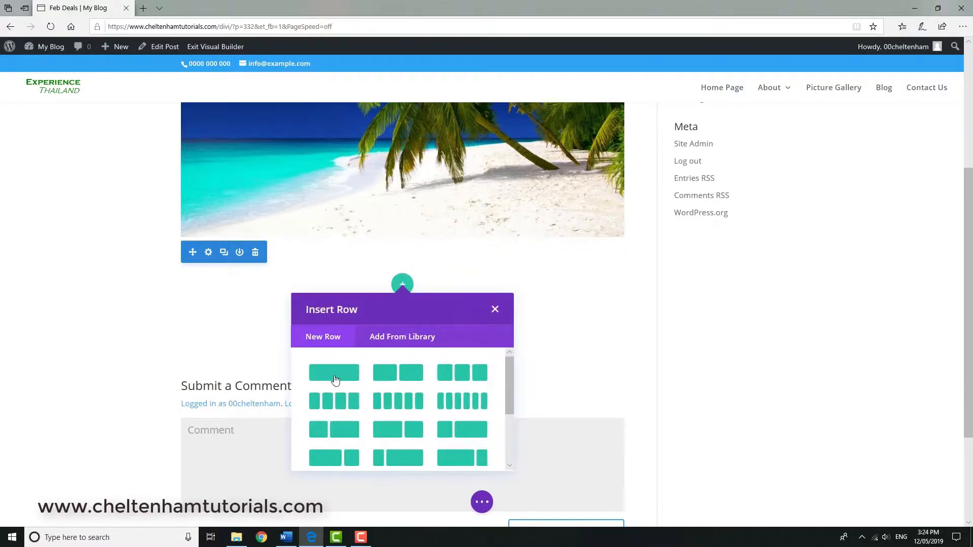
{"action": "left_click", "coordinate": [338, 375]}
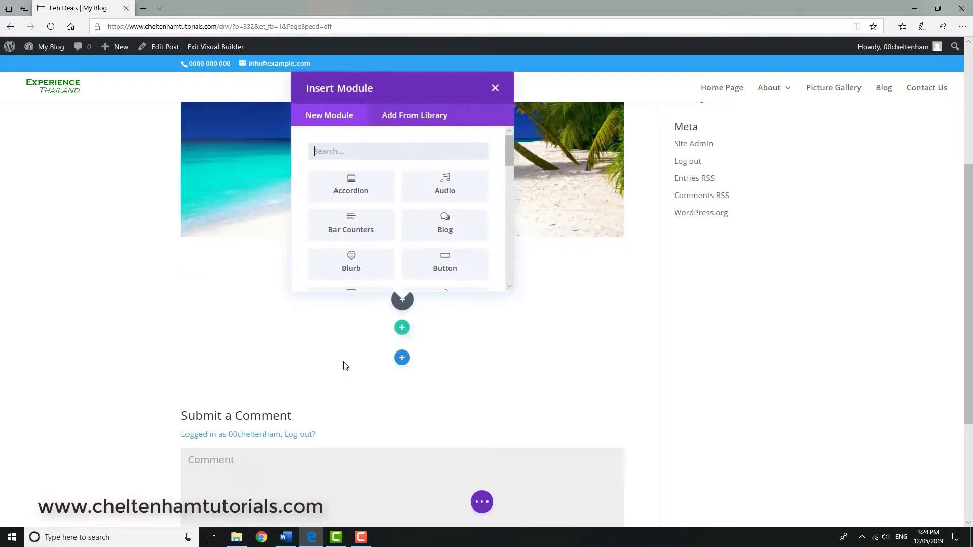
Add a Text module to the Feb Deals row and replace its placeholder content with the copied Lorem ipsum paragraphs.
{"action": "left_click_drag", "start_coordinate": [508, 154], "coordinate": [509, 258]}
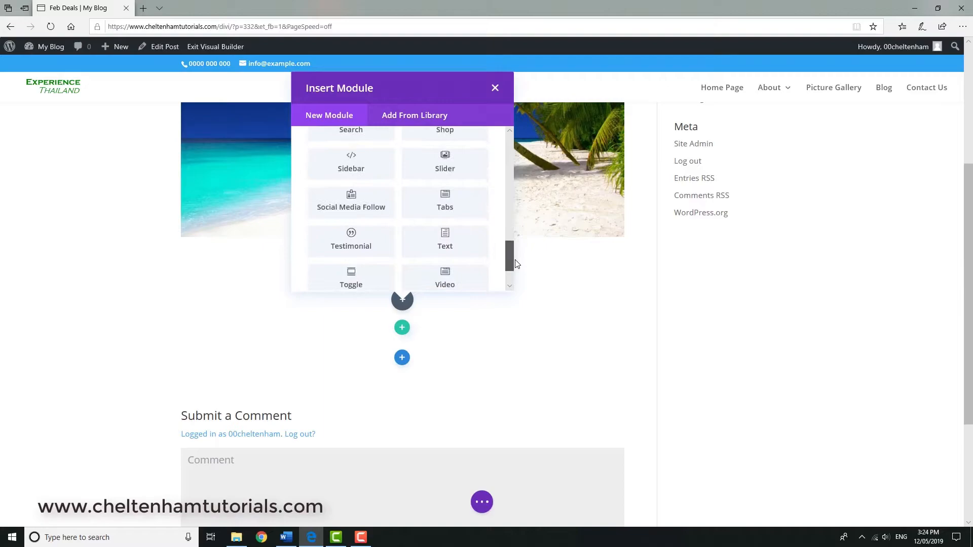
{"action": "left_click", "coordinate": [458, 245]}
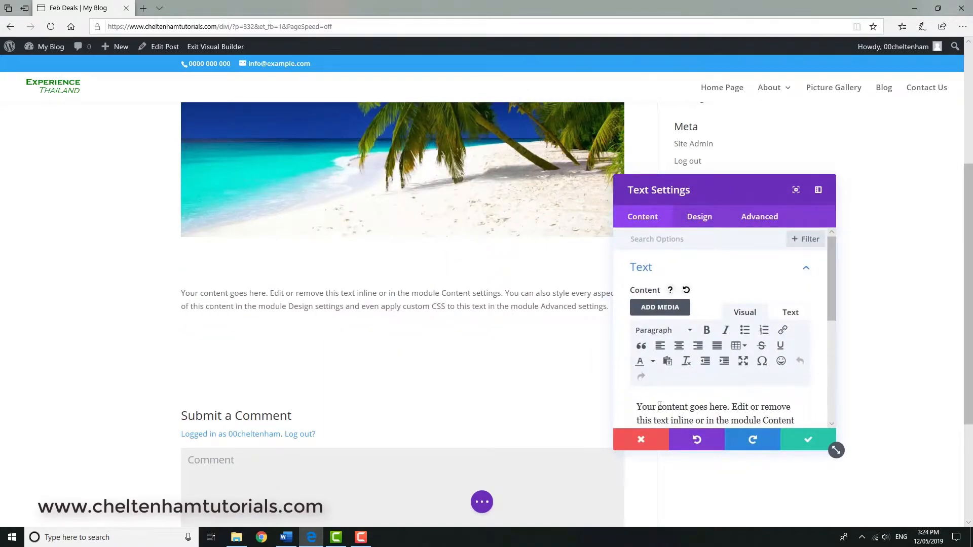
{"action": "triple_click", "coordinate": [659, 406]}
{"action": "key", "text": "ctrl+v"}
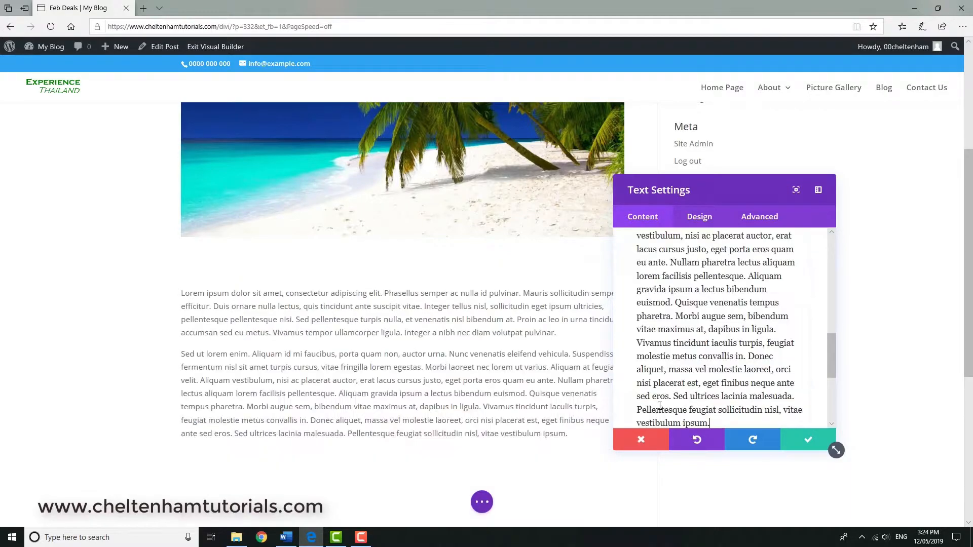
{"action": "left_click", "coordinate": [811, 441]}
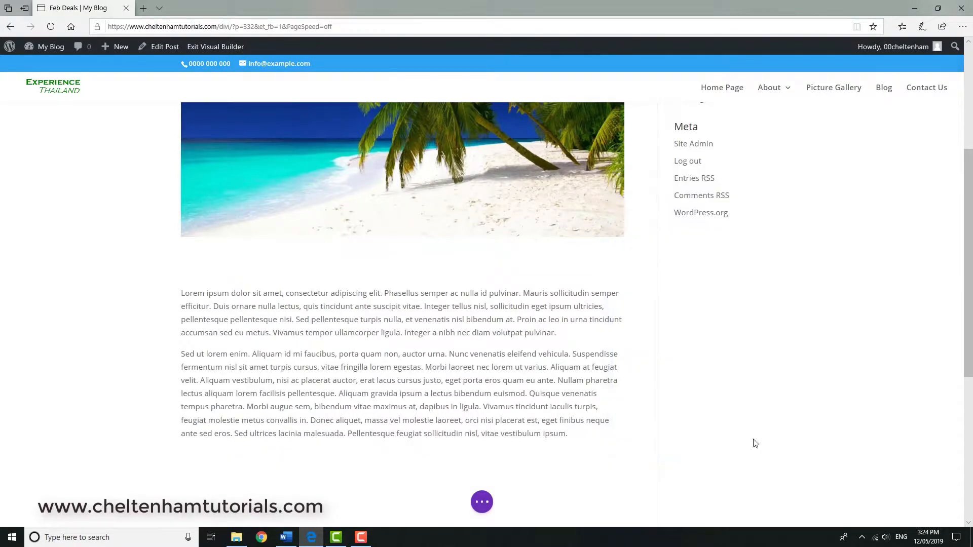
Publish the Feb Deals post and create another new post titled "March Deals".
{"action": "left_click", "coordinate": [481, 503]}
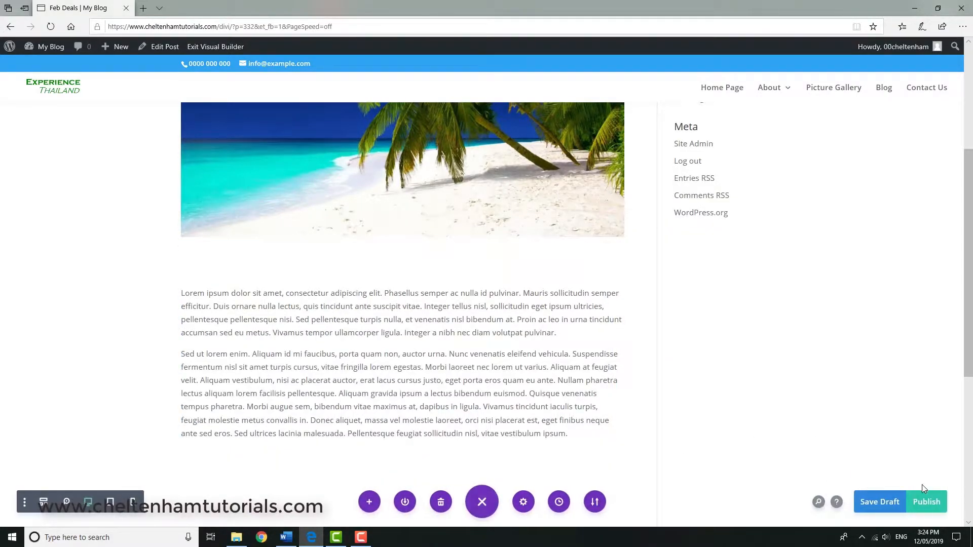
{"action": "left_click", "coordinate": [922, 503]}
{"action": "mouse_move", "coordinate": [122, 54]}
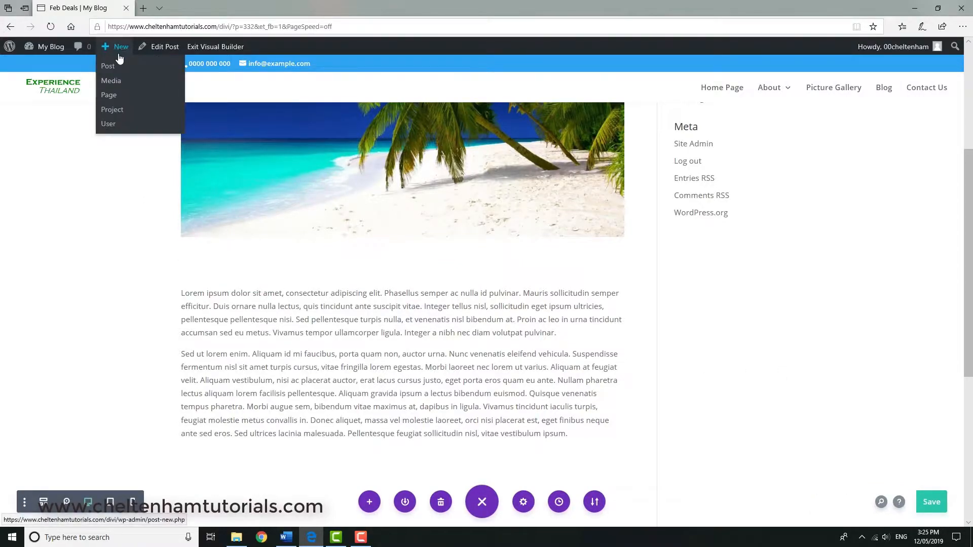
{"action": "left_click", "coordinate": [112, 70]}
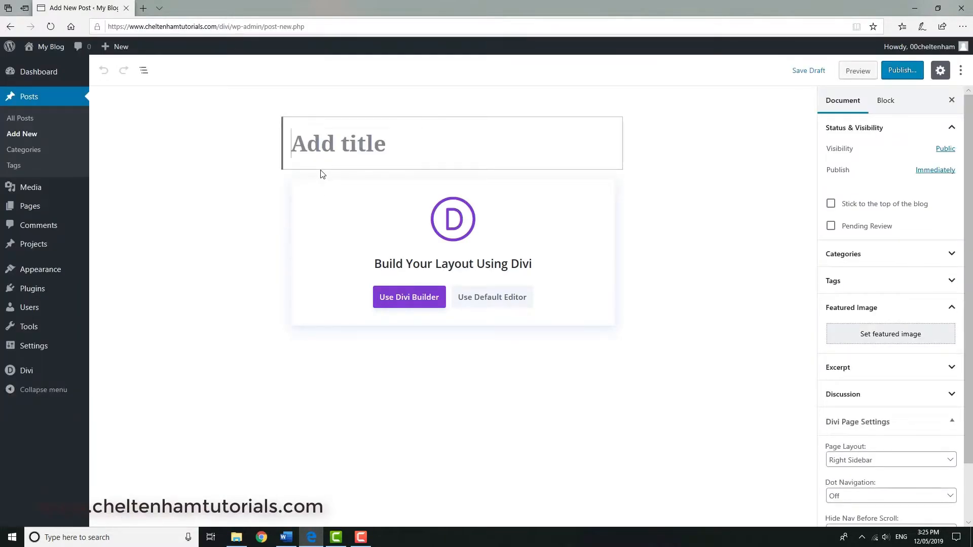
{"action": "type", "text": "Marc"}
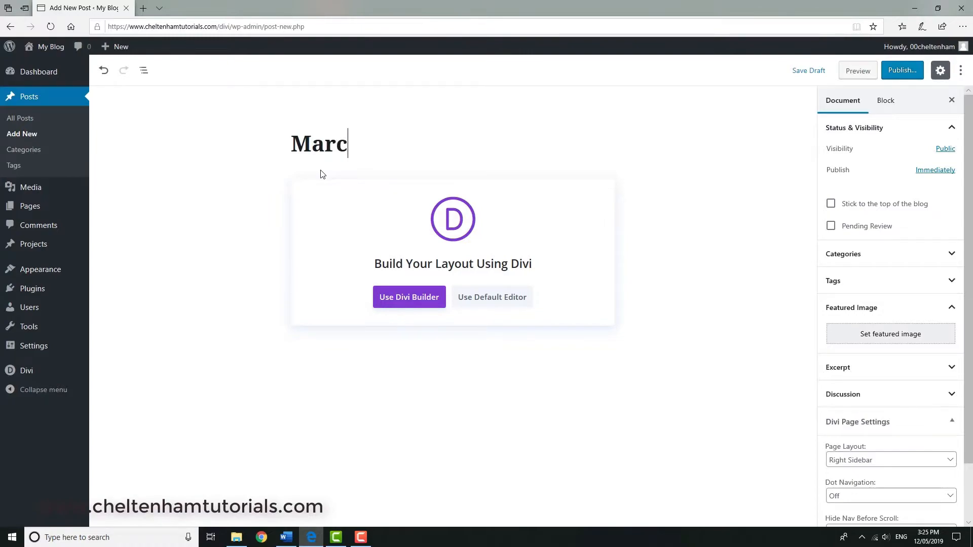
{"action": "type", "text": "h Deals"}
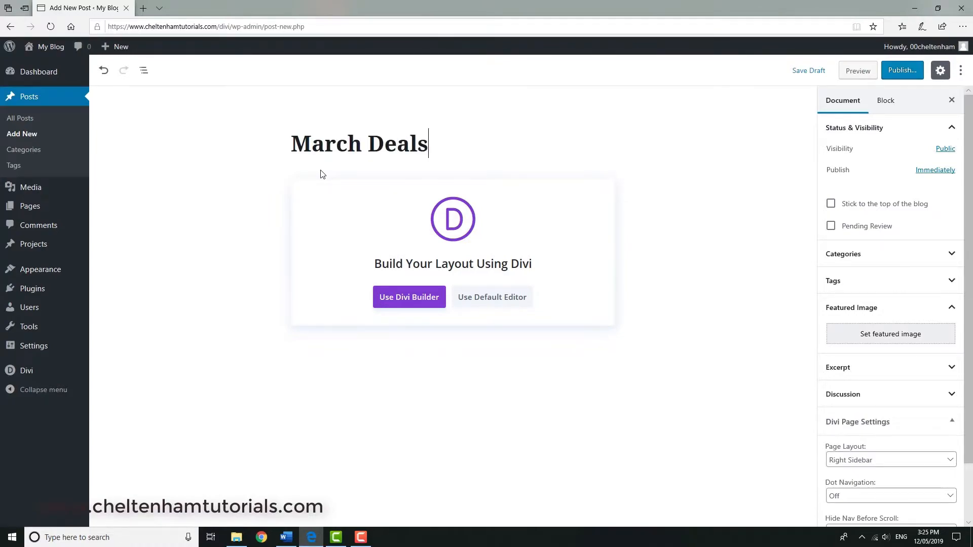
Set the beach chairs picture Image141.jpg from the media library as the March Deals post's featured image.
{"action": "left_click", "coordinate": [904, 338]}
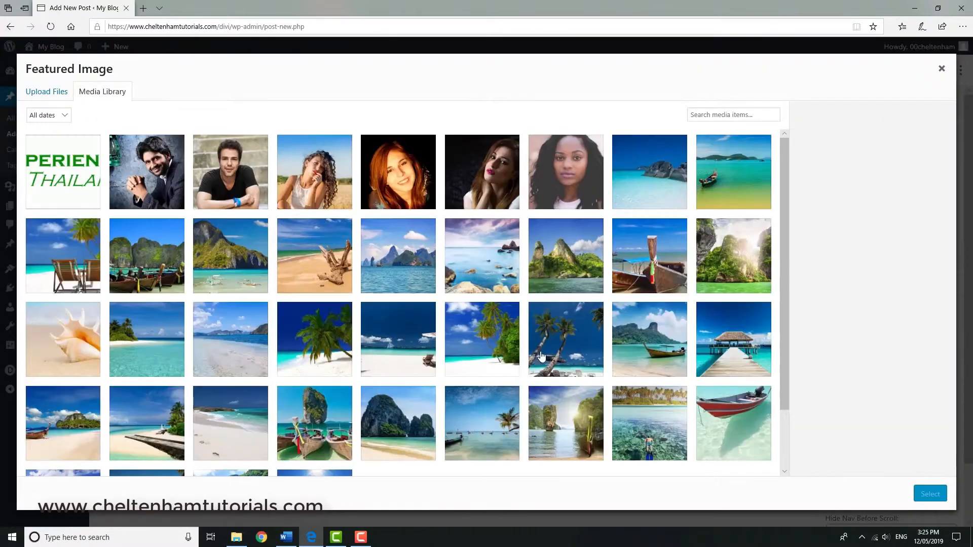
{"action": "left_click", "coordinate": [66, 273]}
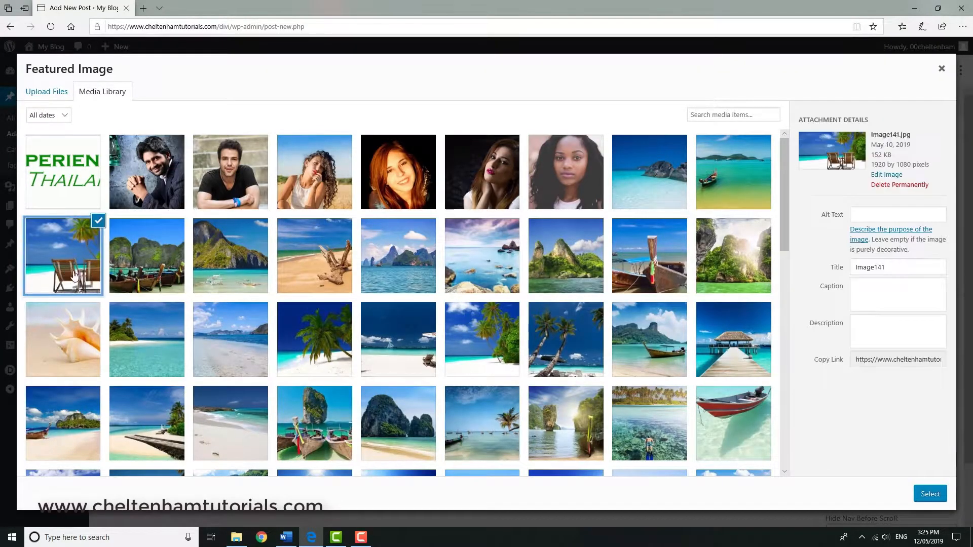
{"action": "left_click", "coordinate": [930, 495]}
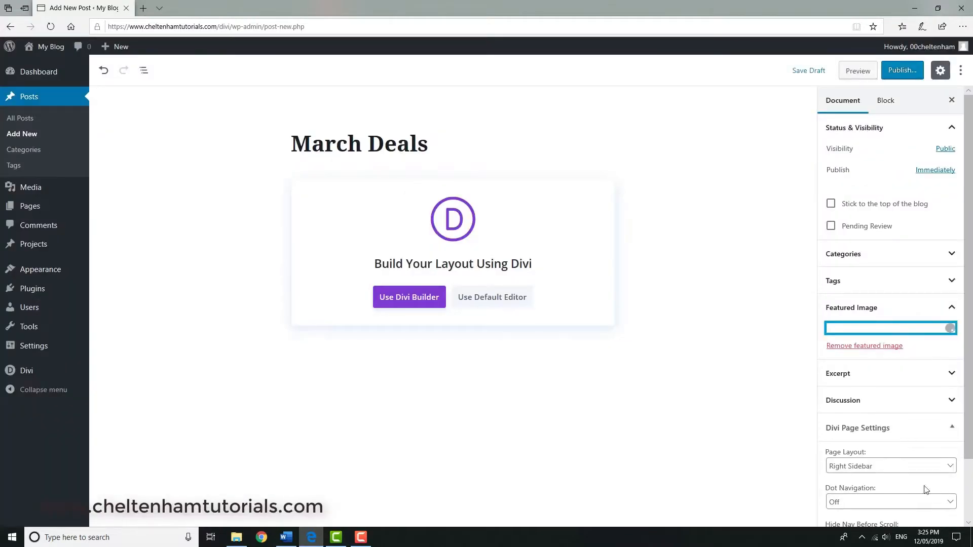
Start building the March Deals post from scratch with Divi Builder and insert a single-column row below its featured image.
{"action": "left_click", "coordinate": [405, 301]}
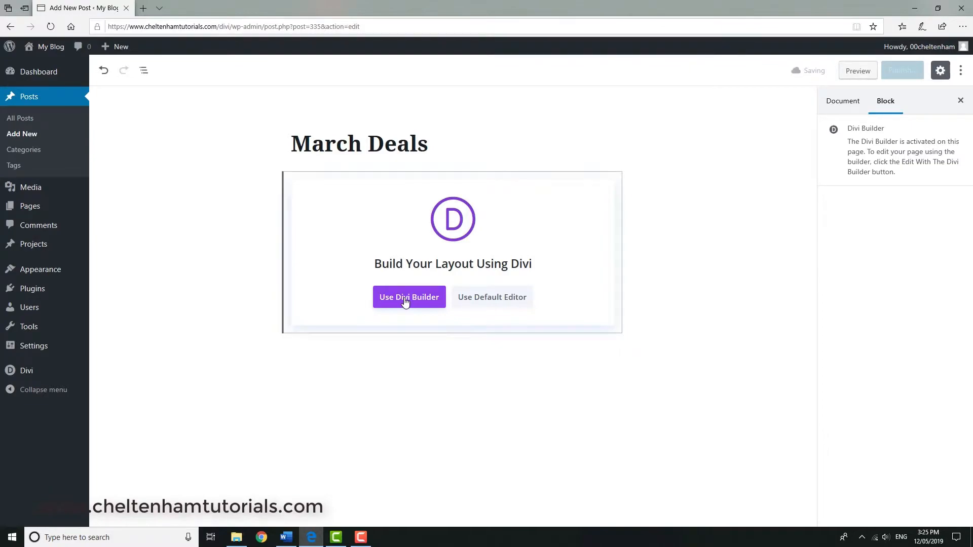
{"action": "left_click", "coordinate": [276, 437]}
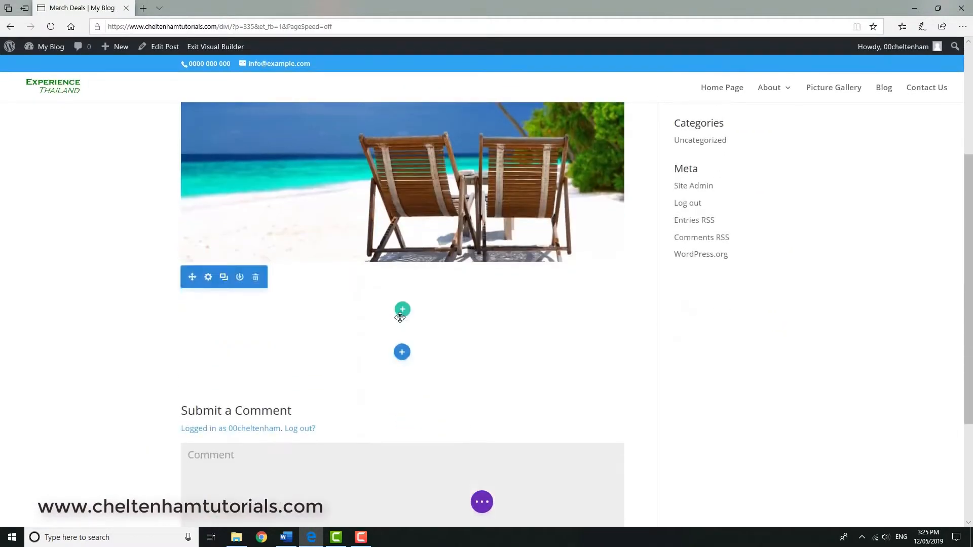
{"action": "left_click", "coordinate": [402, 310]}
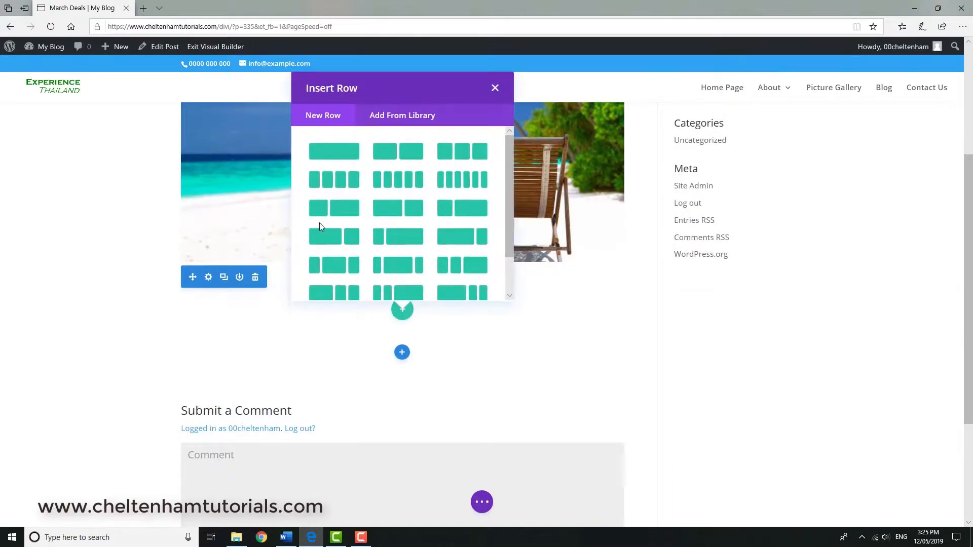
{"action": "left_click", "coordinate": [334, 151]}
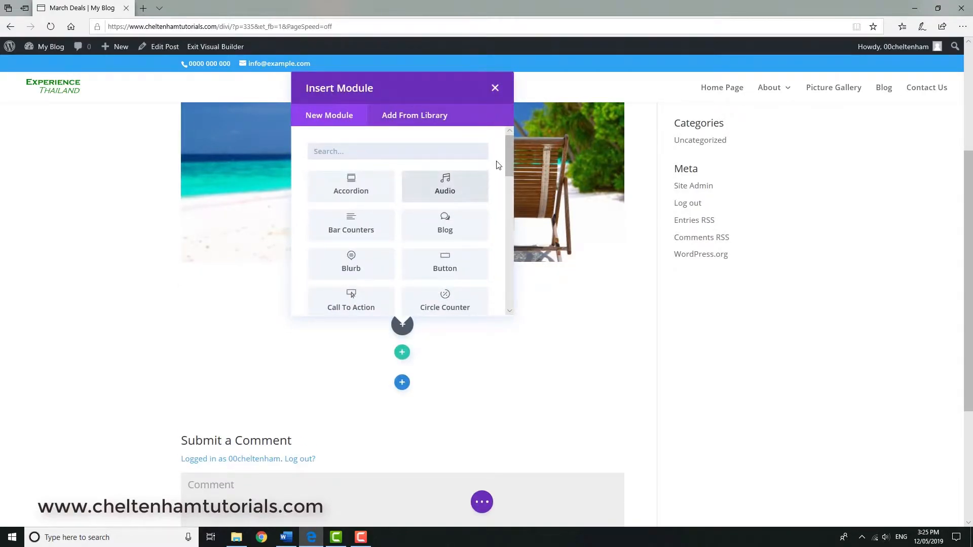
Add a Text module to the March Deals row and replace its placeholder content with the copied Lorem ipsum paragraphs.
{"action": "left_click_drag", "start_coordinate": [510, 157], "coordinate": [511, 304]}
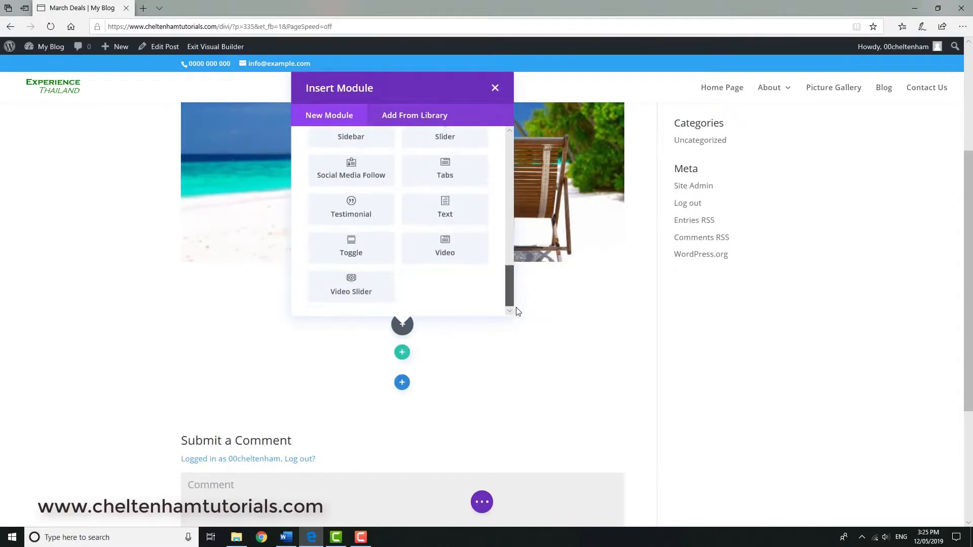
{"action": "left_click", "coordinate": [448, 205]}
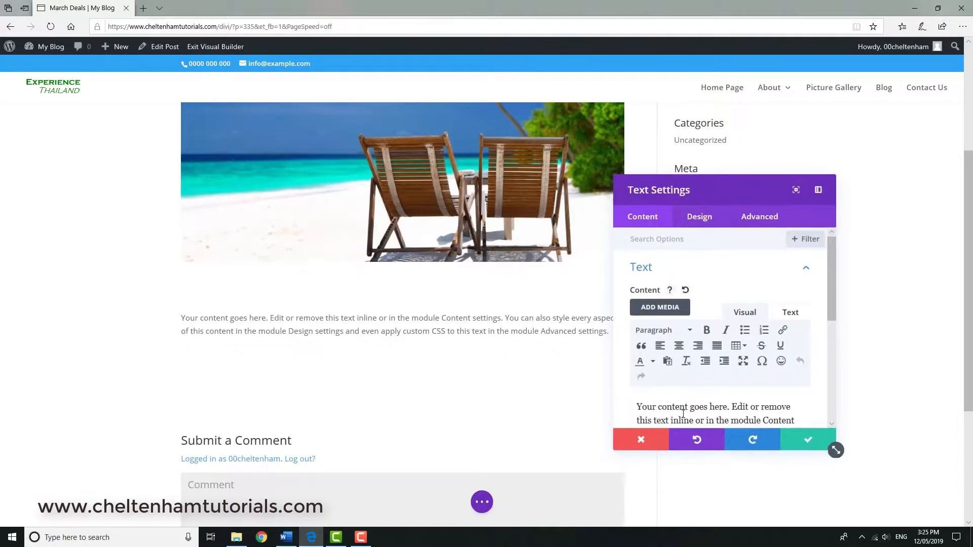
{"action": "triple_click", "coordinate": [671, 408]}
{"action": "key", "text": "ctrl+v"}
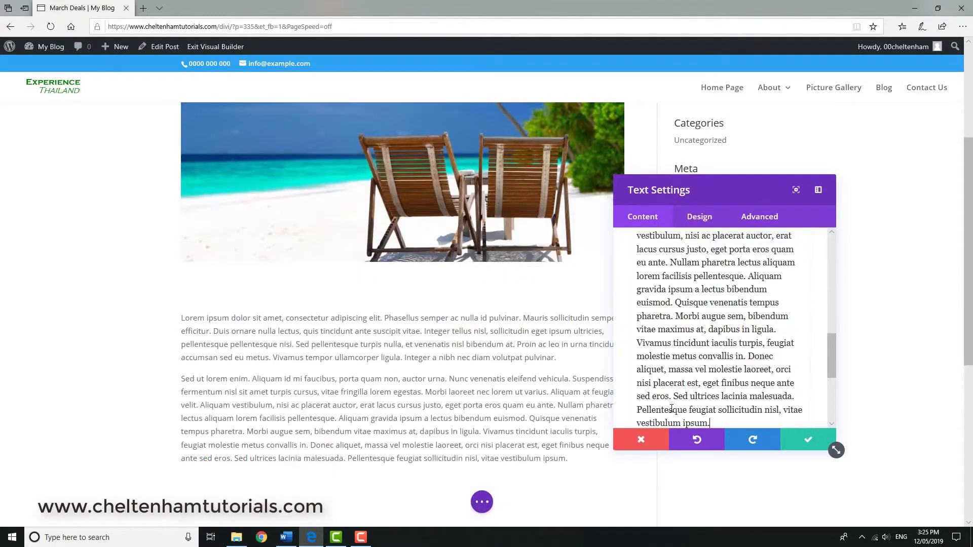
{"action": "left_click", "coordinate": [805, 443]}
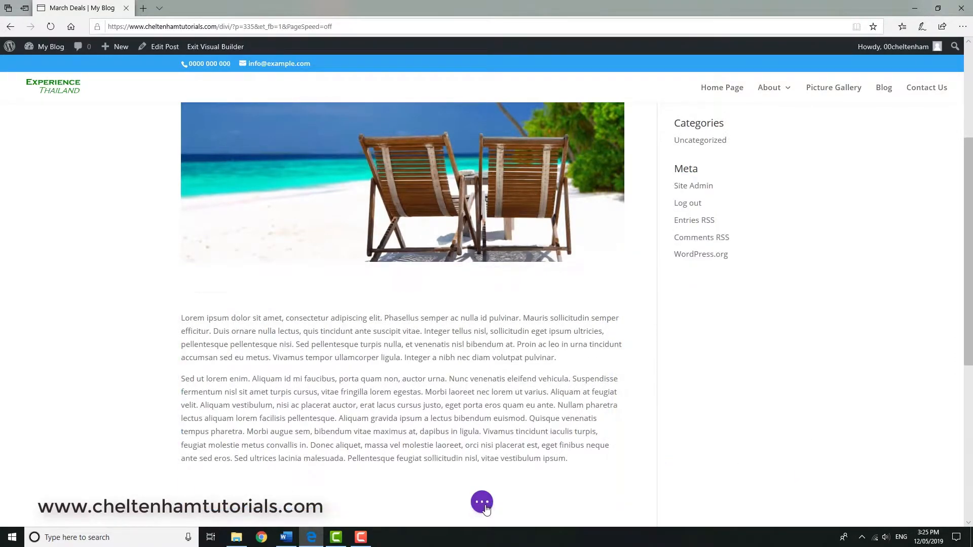
Publish the March Deals post and display the list of all posts in the site admin.
{"action": "left_click", "coordinate": [482, 502]}
{"action": "left_click", "coordinate": [926, 503]}
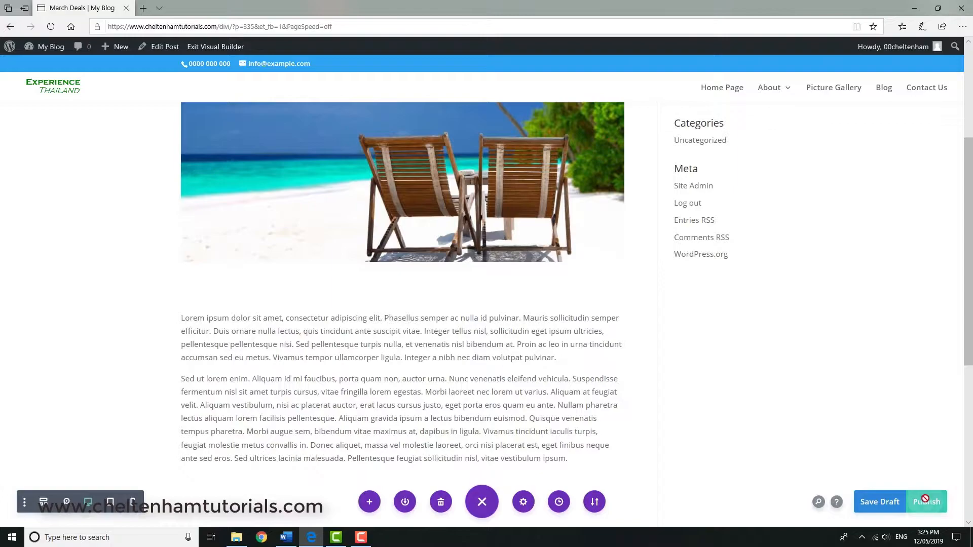
{"action": "left_click", "coordinate": [57, 50]}
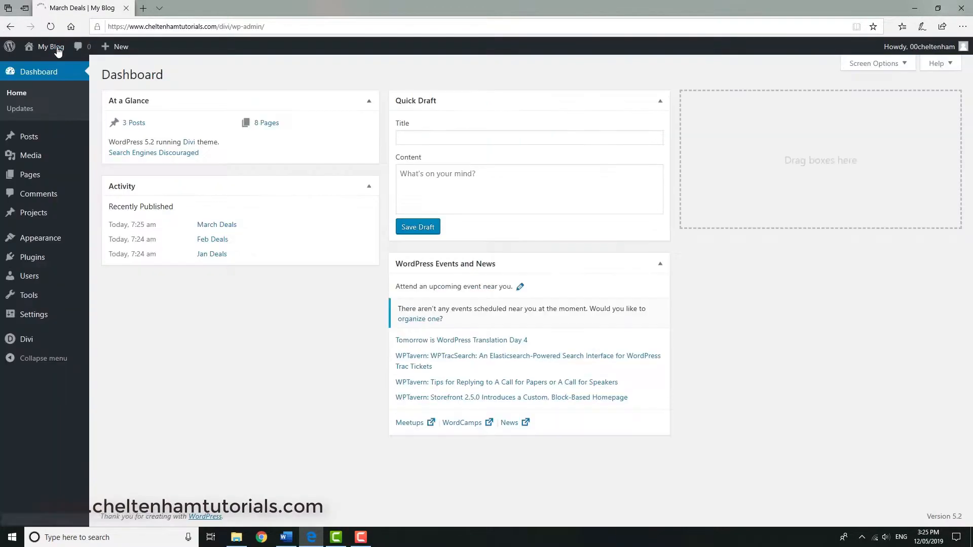
{"action": "mouse_move", "coordinate": [28, 145]}
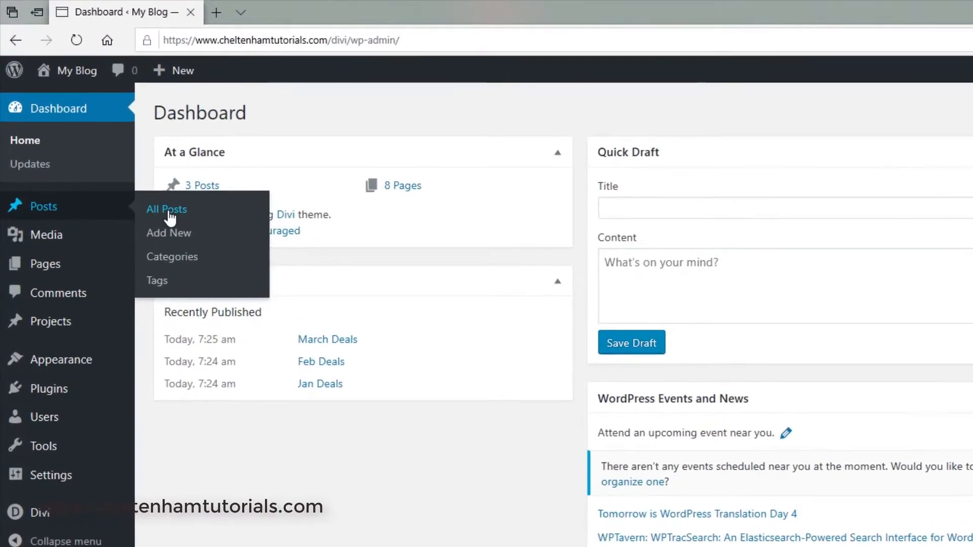
{"action": "left_click", "coordinate": [111, 140]}
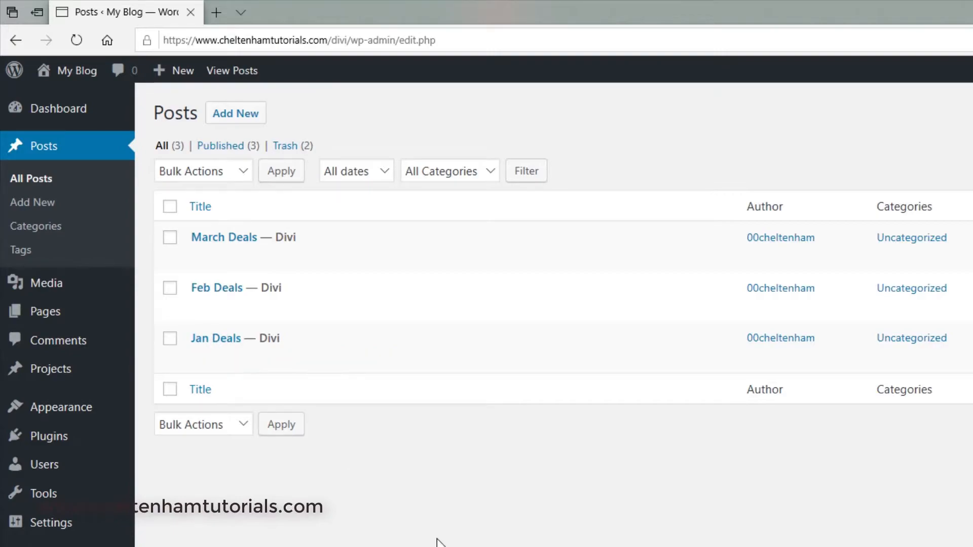
Open the site's Blog page in the Visual Builder, start building it from scratch and insert a single-column row.
{"action": "left_click", "coordinate": [85, 77]}
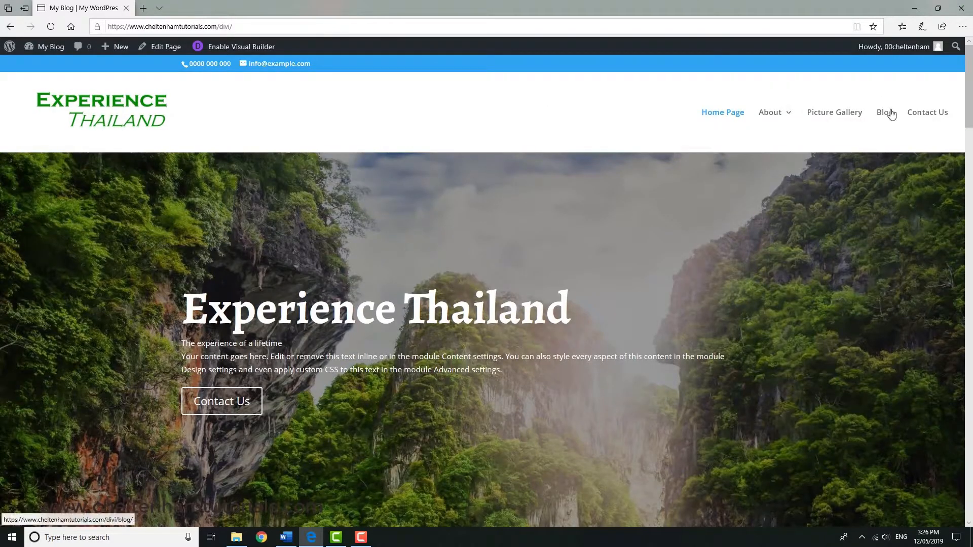
{"action": "left_click", "coordinate": [890, 116]}
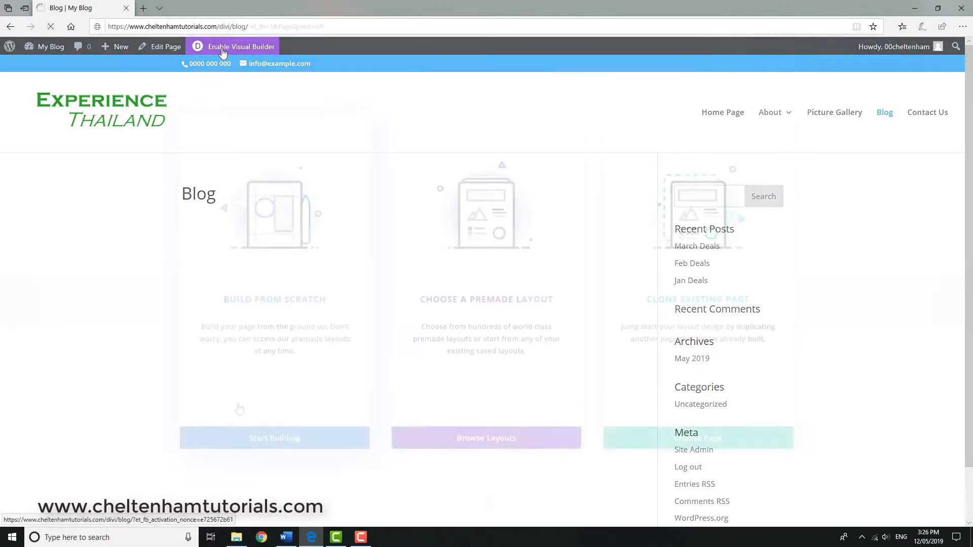
{"action": "left_click", "coordinate": [262, 439]}
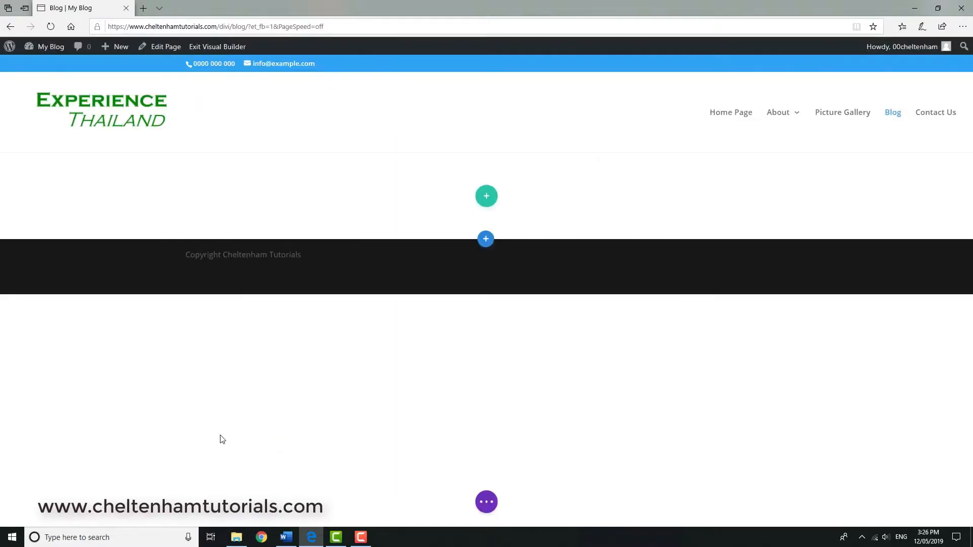
{"action": "left_click", "coordinate": [421, 286]}
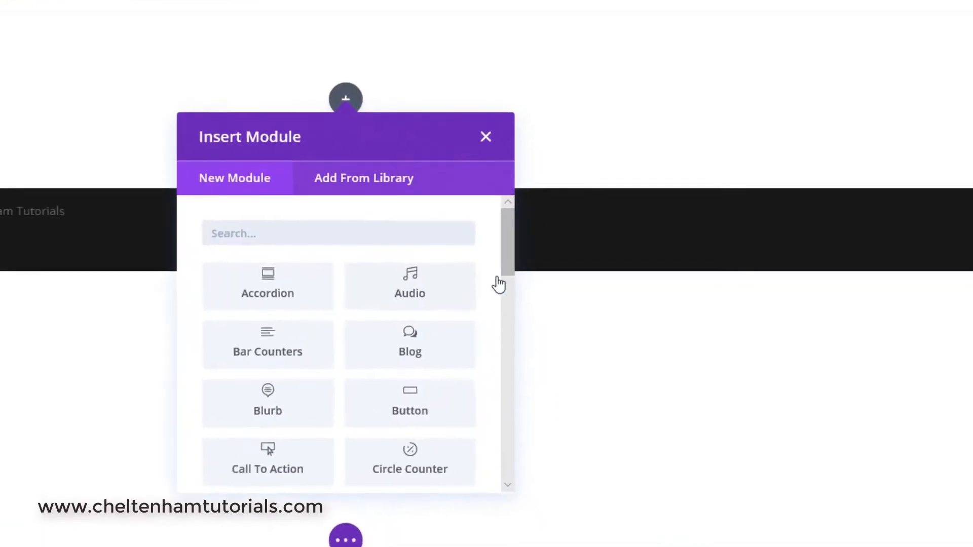
Add a Blog module with its default settings to the Blog page's row and look through the listed posts.
{"action": "left_click", "coordinate": [523, 372]}
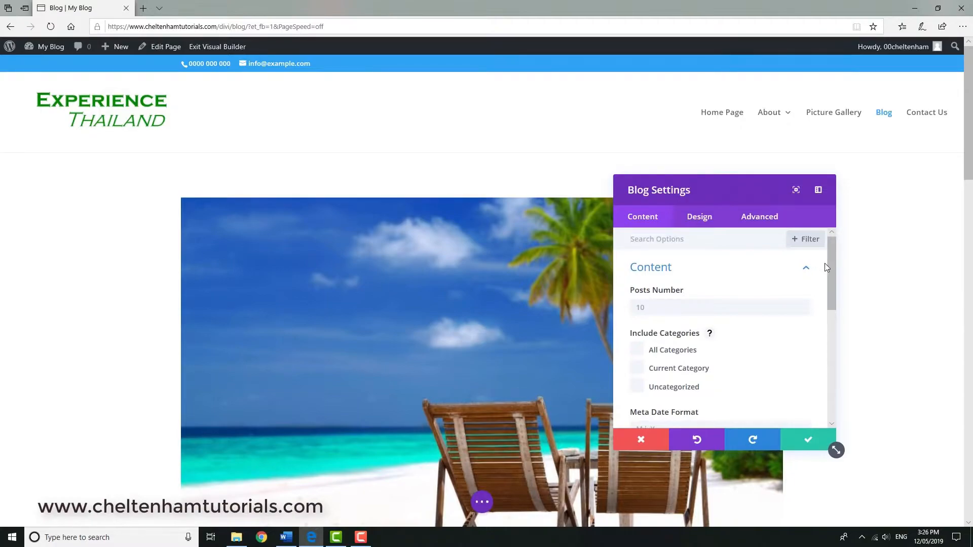
{"action": "left_click", "coordinate": [807, 440]}
{"action": "scroll", "coordinate": [837, 410], "scroll_direction": "down", "scroll_amount": 6}
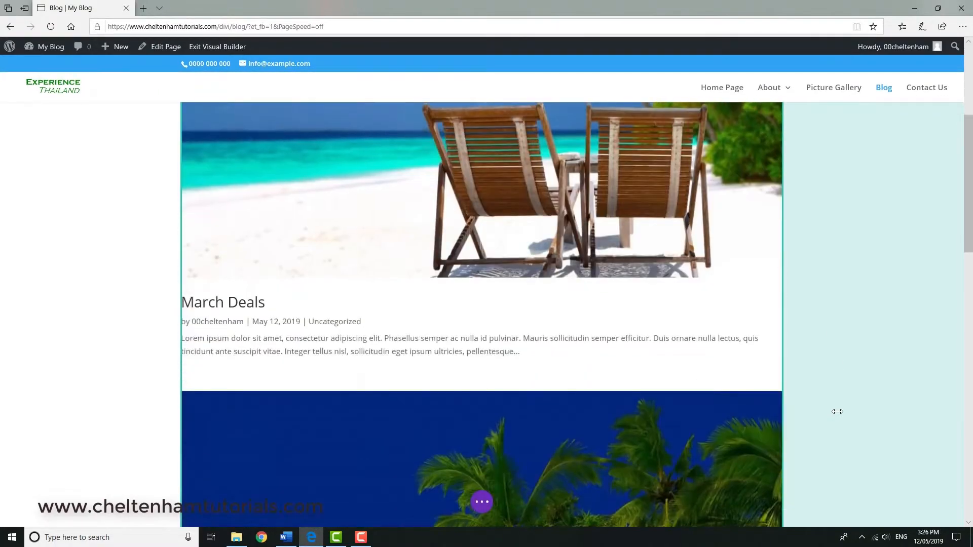
{"action": "scroll", "coordinate": [837, 411], "scroll_direction": "down", "scroll_amount": 10}
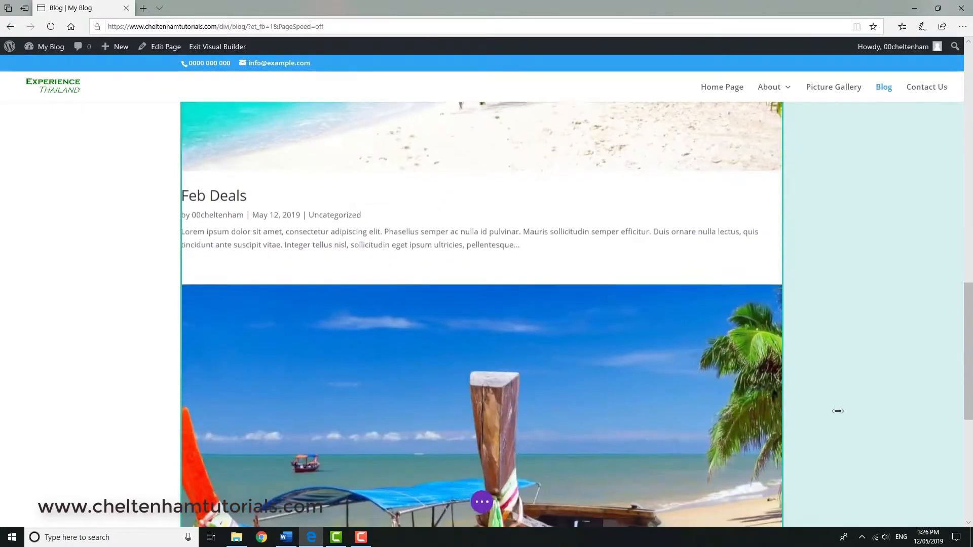
{"action": "scroll", "coordinate": [837, 410], "scroll_direction": "down", "scroll_amount": 5}
{"action": "scroll", "coordinate": [835, 409], "scroll_direction": "up", "scroll_amount": 5}
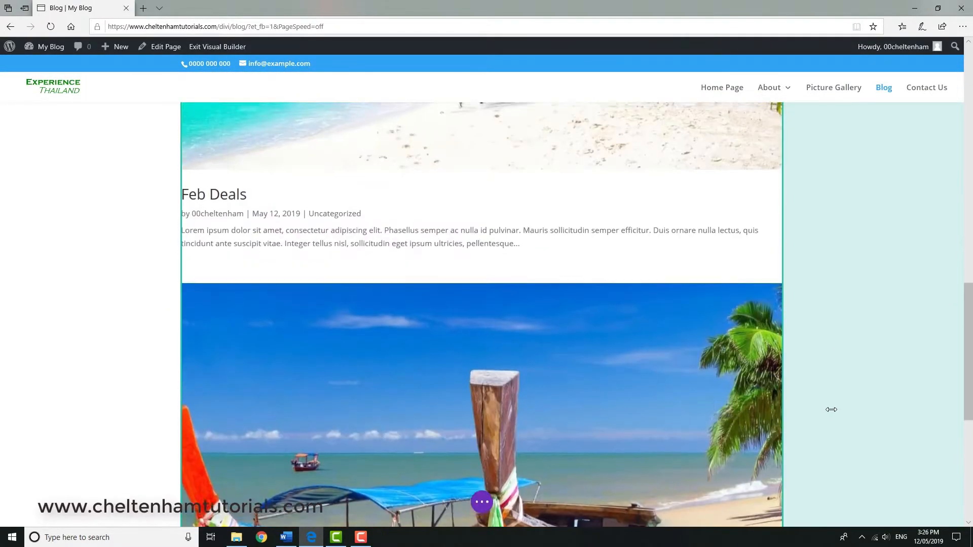
{"action": "scroll", "coordinate": [832, 410], "scroll_direction": "up", "scroll_amount": 12}
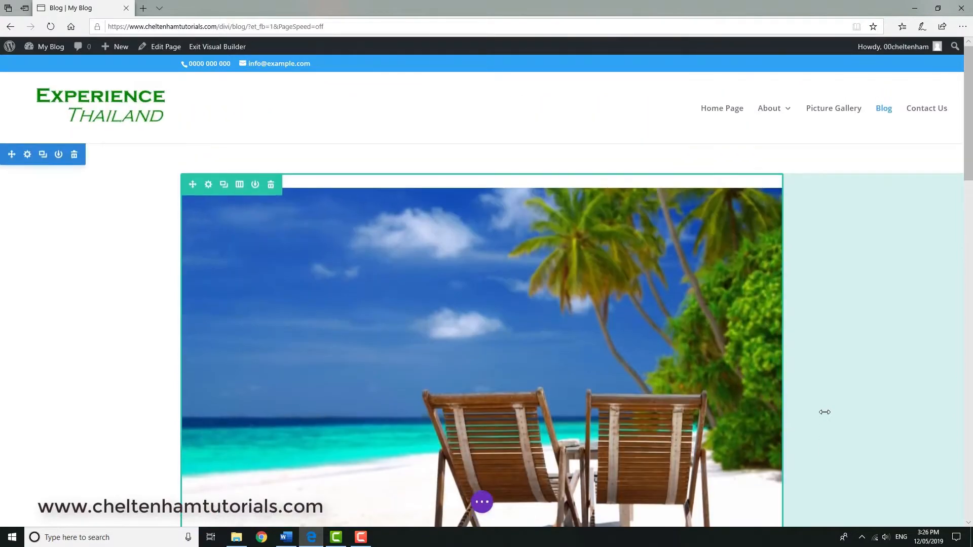
Hide the author, date and categories of the posts shown by the Blog page's Blog module.
{"action": "mouse_move", "coordinate": [404, 368]}
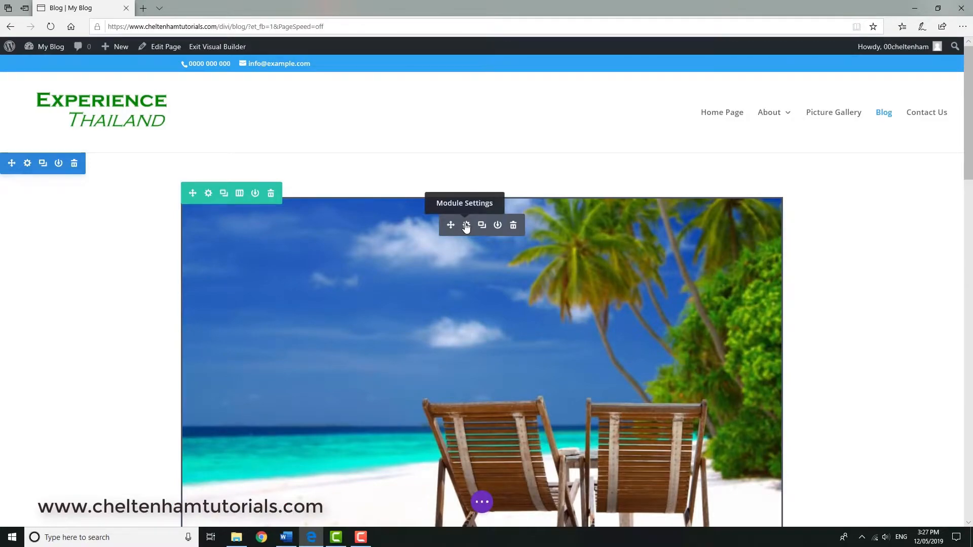
{"action": "left_click", "coordinate": [467, 226]}
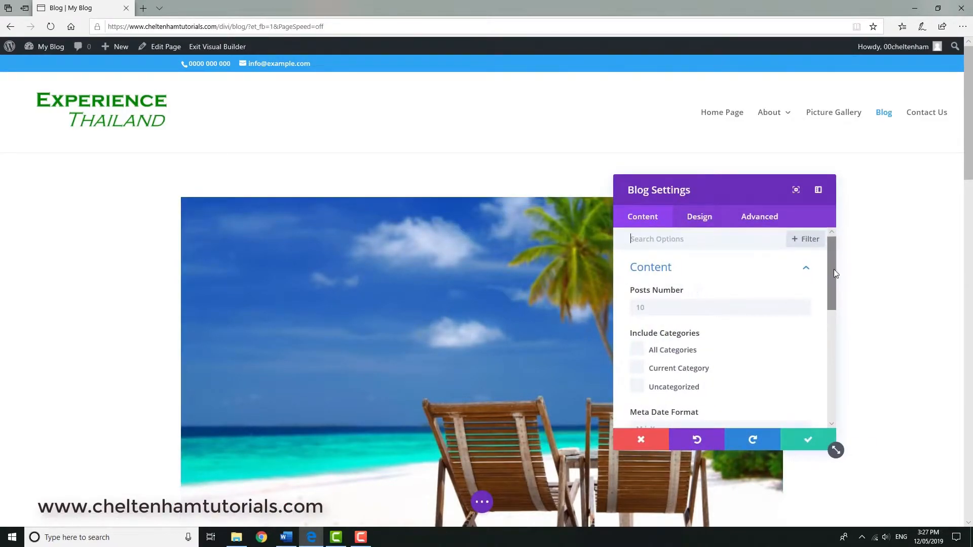
{"action": "left_click_drag", "start_coordinate": [834, 271], "coordinate": [832, 313]}
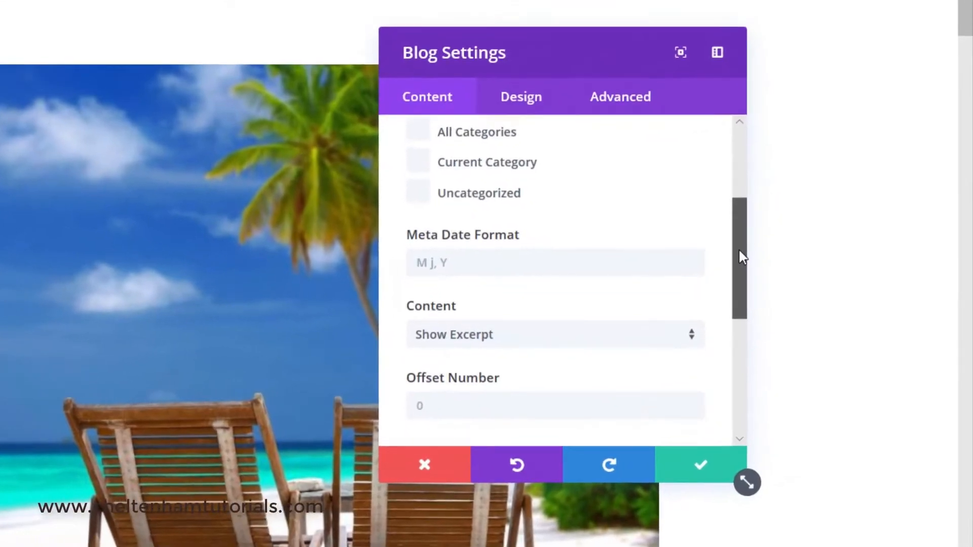
{"action": "left_click_drag", "start_coordinate": [740, 250], "coordinate": [751, 335]}
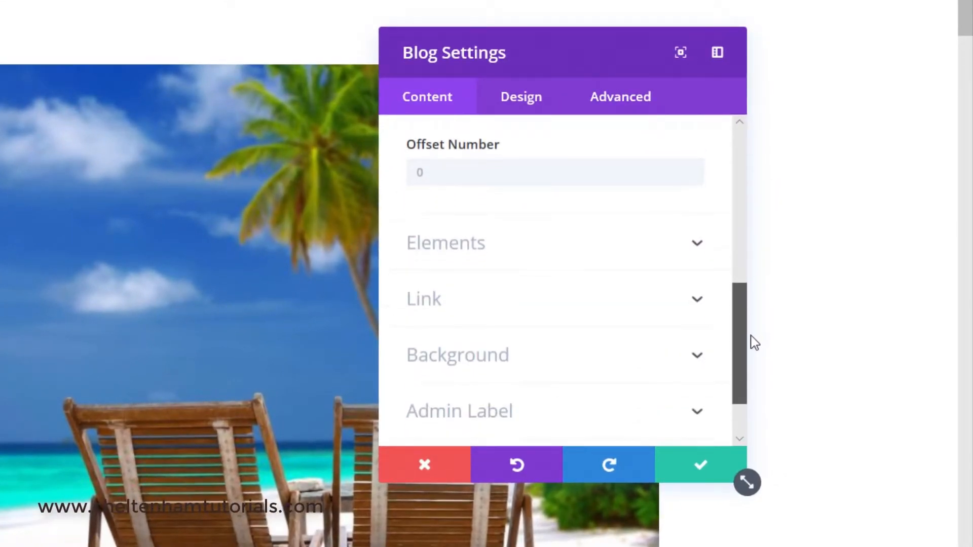
{"action": "left_click", "coordinate": [700, 252]}
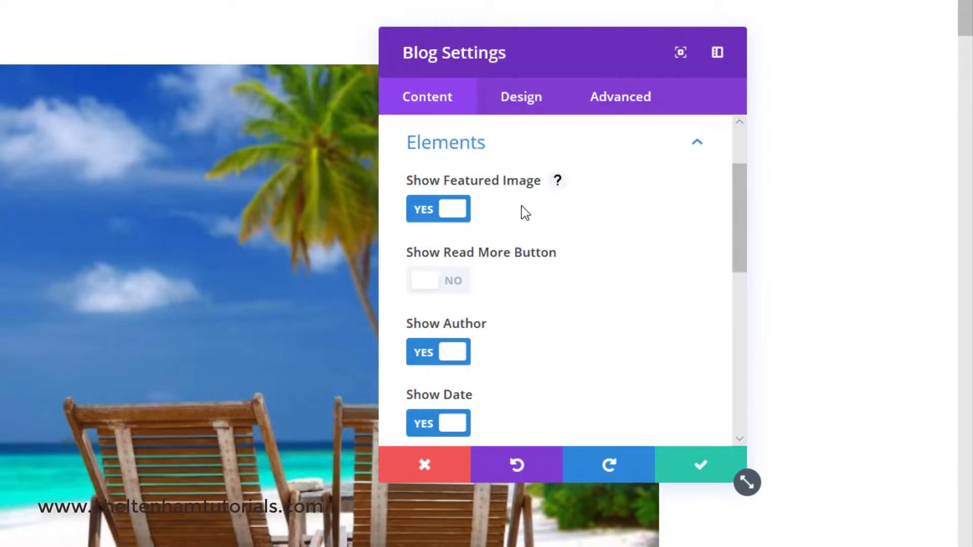
{"action": "scroll", "coordinate": [527, 305], "scroll_direction": "down", "scroll_amount": 1}
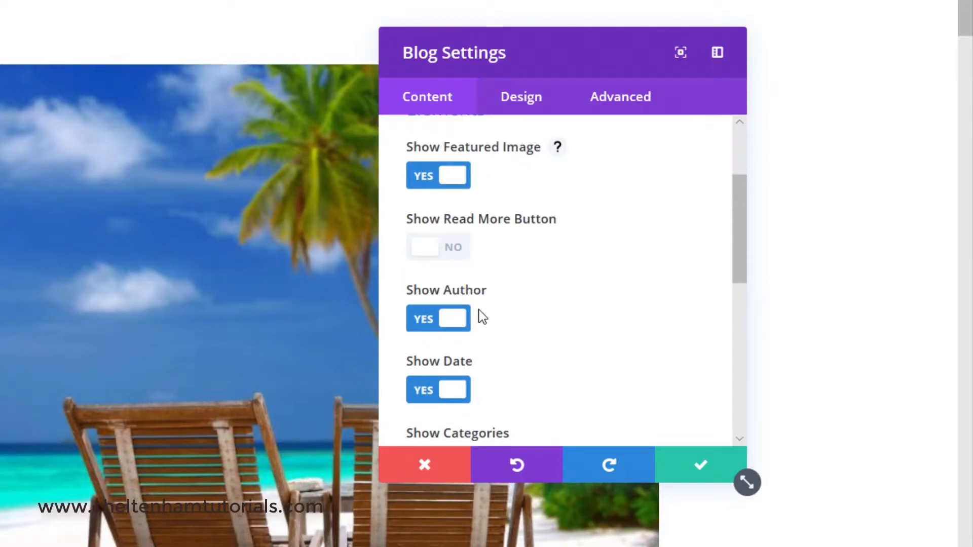
{"action": "left_click", "coordinate": [428, 321]}
{"action": "scroll", "coordinate": [512, 328], "scroll_direction": "down", "scroll_amount": 1}
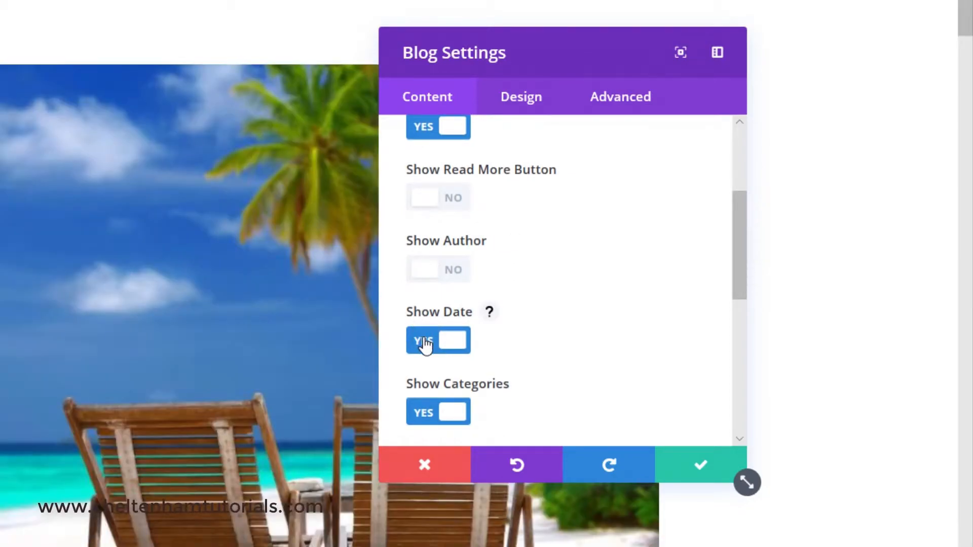
{"action": "left_click", "coordinate": [424, 340]}
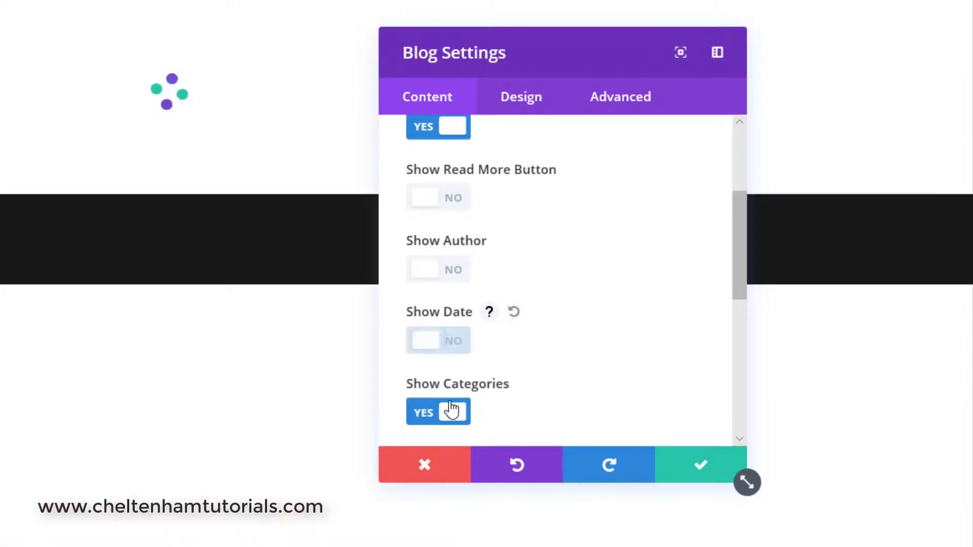
{"action": "left_click", "coordinate": [430, 419]}
{"action": "scroll", "coordinate": [639, 317], "scroll_direction": "down", "scroll_amount": 3}
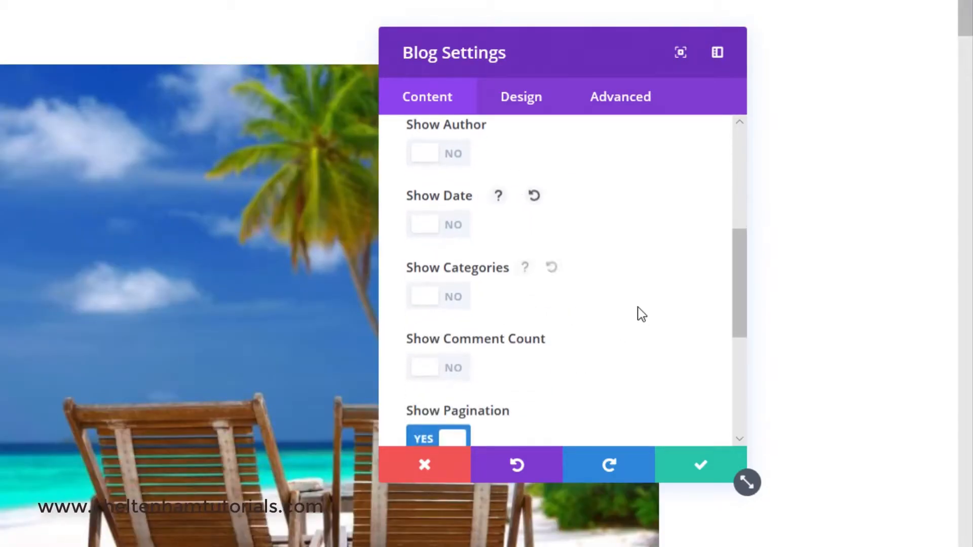
{"action": "scroll", "coordinate": [640, 311], "scroll_direction": "down", "scroll_amount": 4}
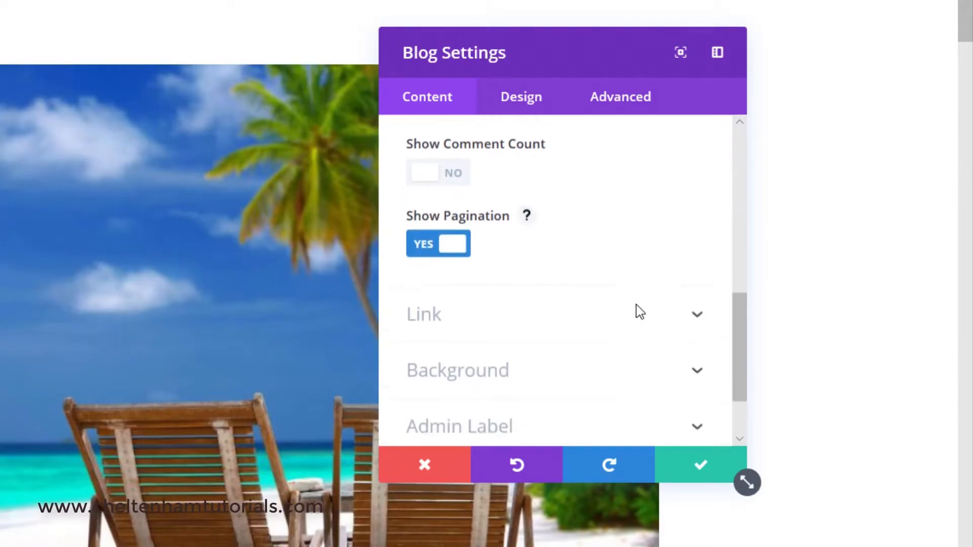
{"action": "scroll", "coordinate": [633, 310], "scroll_direction": "down", "scroll_amount": 1}
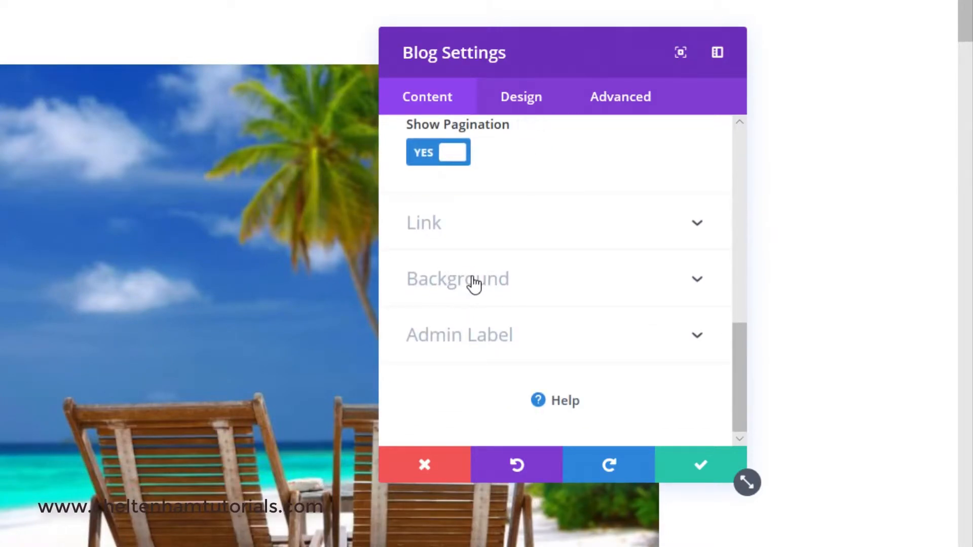
Change the Blog module's layout to Grid.
{"action": "left_click", "coordinate": [527, 105]}
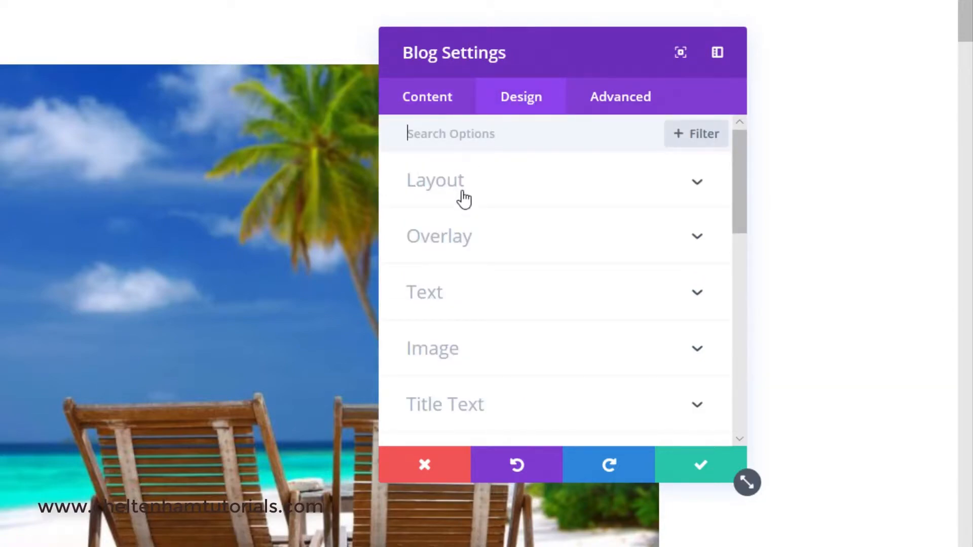
{"action": "left_click", "coordinate": [458, 188]}
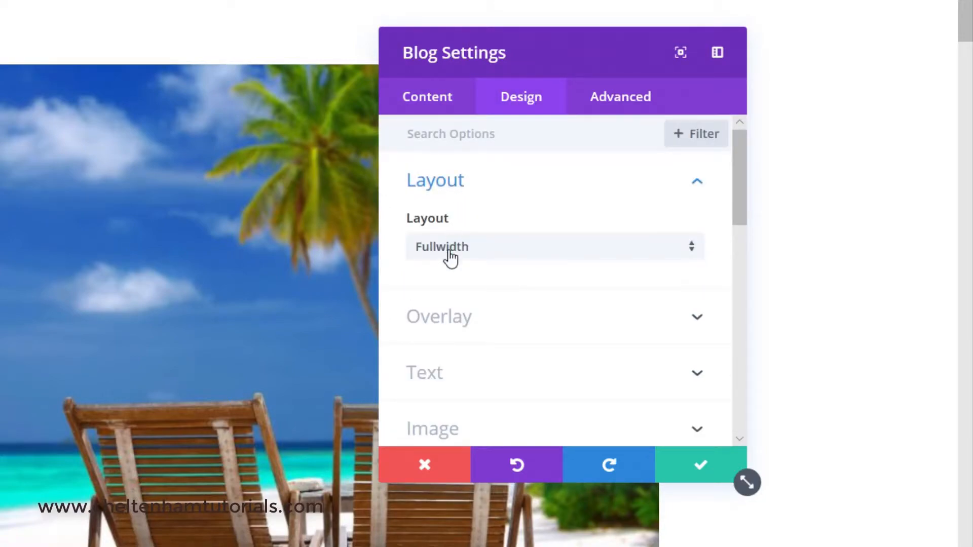
{"action": "left_click", "coordinate": [691, 254]}
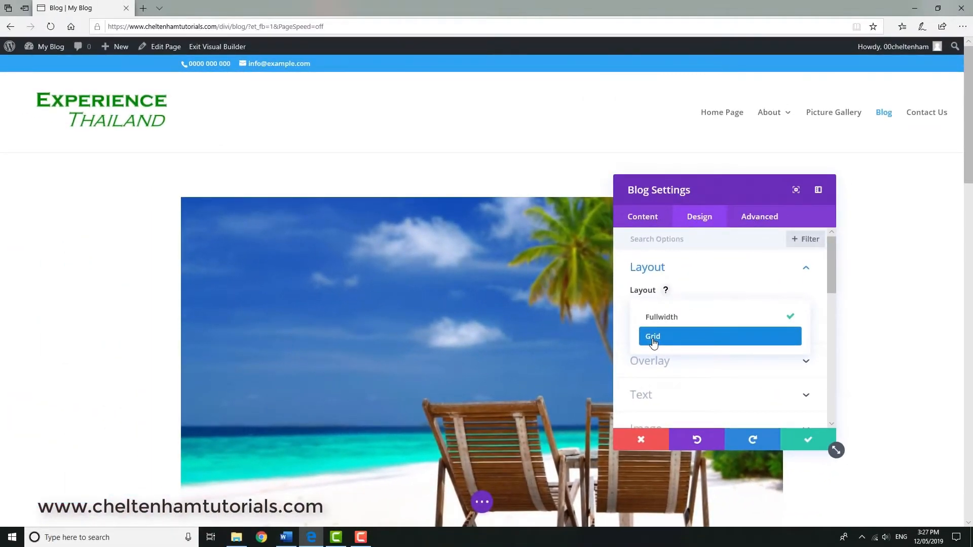
{"action": "left_click", "coordinate": [653, 336]}
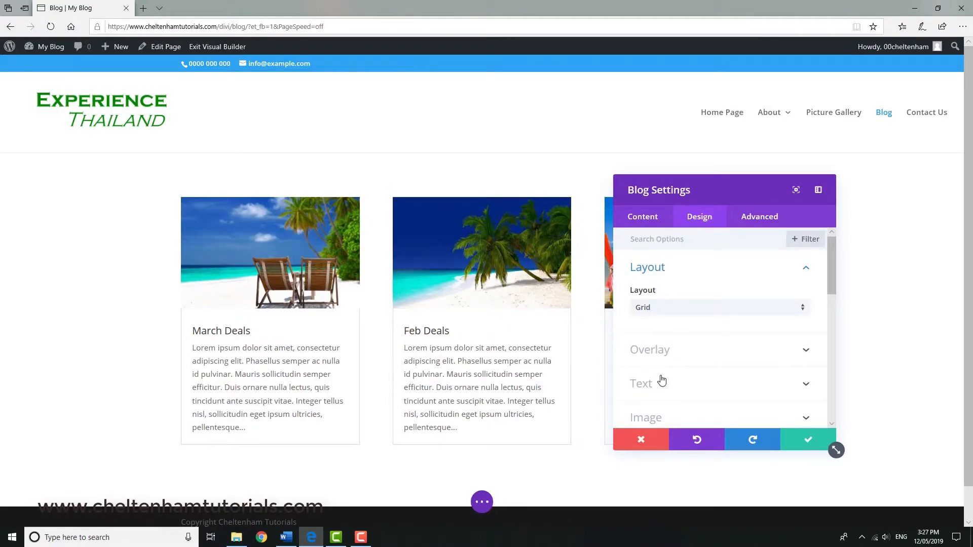
Give the Blog module's post cards 10px rounded corners on all four corners.
{"action": "scroll", "coordinate": [661, 379], "scroll_direction": "down", "scroll_amount": 1}
{"action": "scroll", "coordinate": [662, 379], "scroll_direction": "down", "scroll_amount": 4}
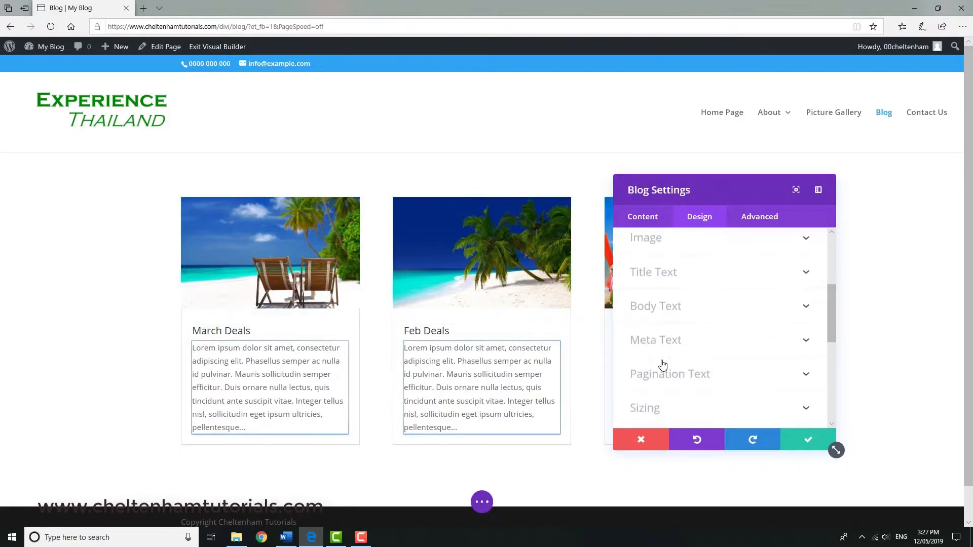
{"action": "scroll", "coordinate": [664, 362], "scroll_direction": "down", "scroll_amount": 2}
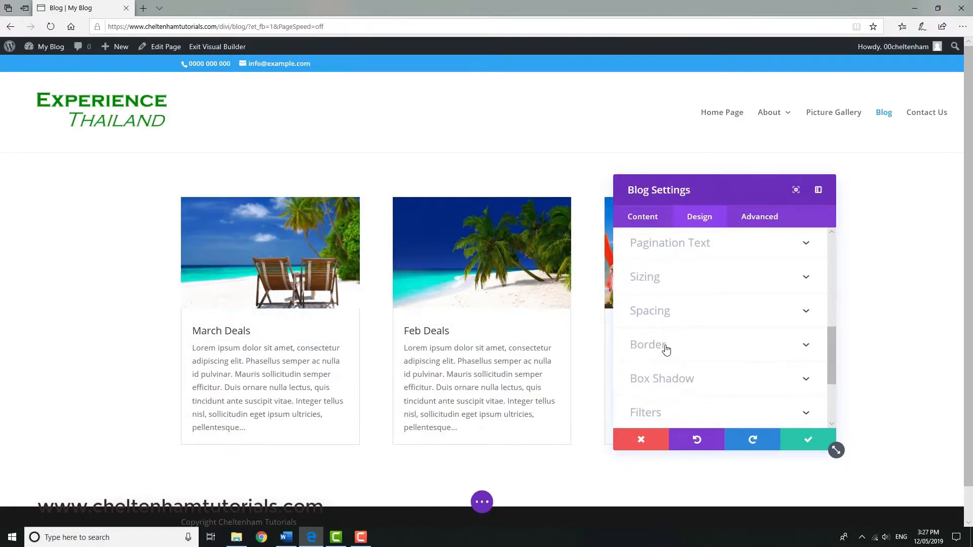
{"action": "left_click", "coordinate": [666, 350]}
{"action": "left_click", "coordinate": [795, 293]}
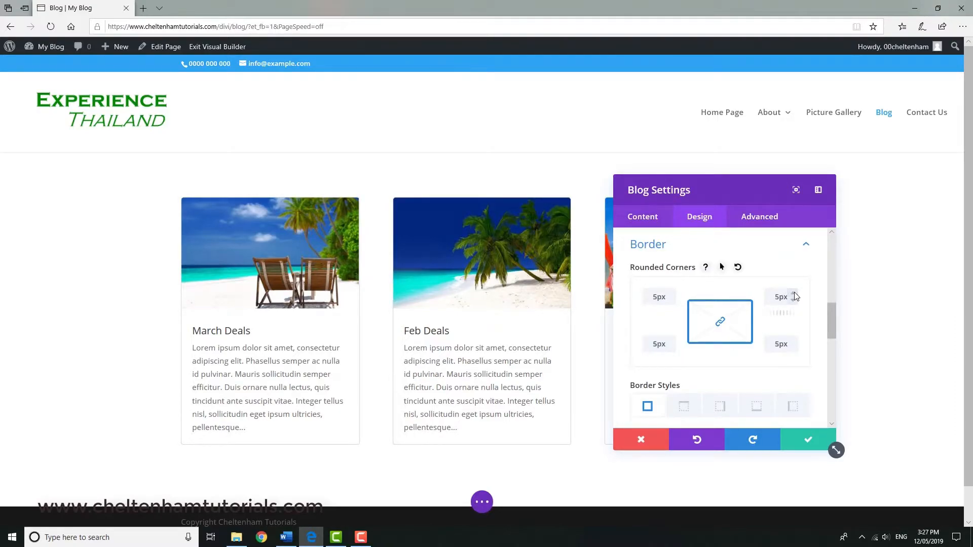
{"action": "left_click", "coordinate": [794, 294]}
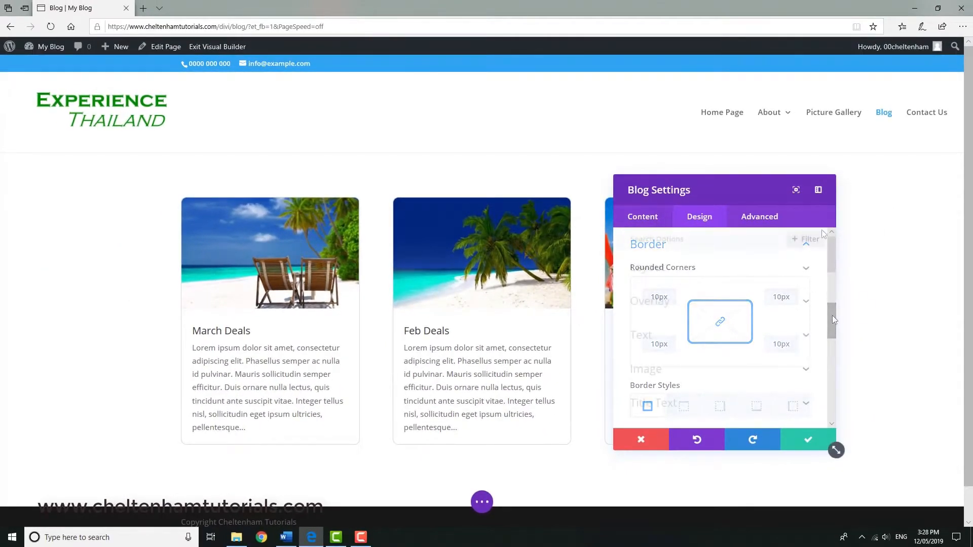
Look through the Blog module's layout, overlay, text and image design options and its content option groups.
{"action": "left_click_drag", "start_coordinate": [833, 315], "coordinate": [835, 248]}
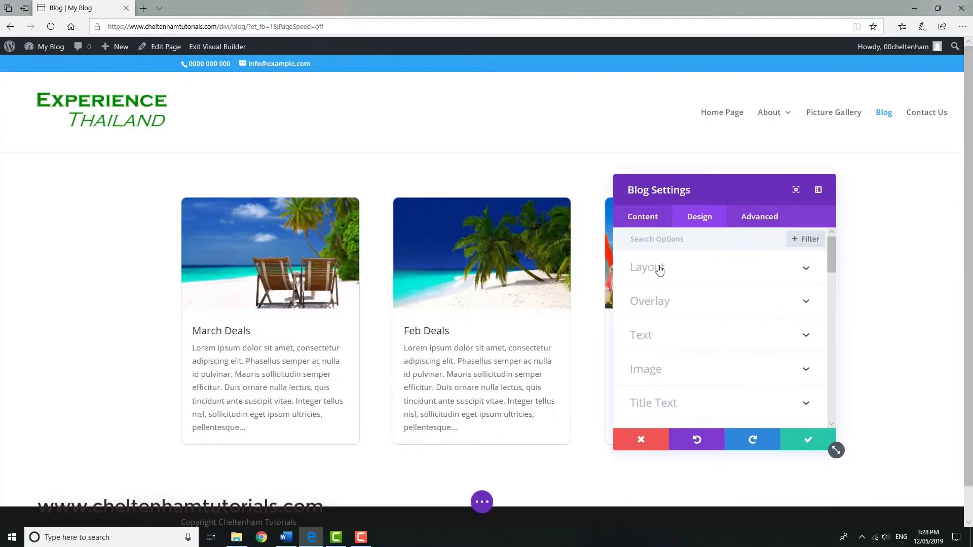
{"action": "left_click", "coordinate": [801, 270]}
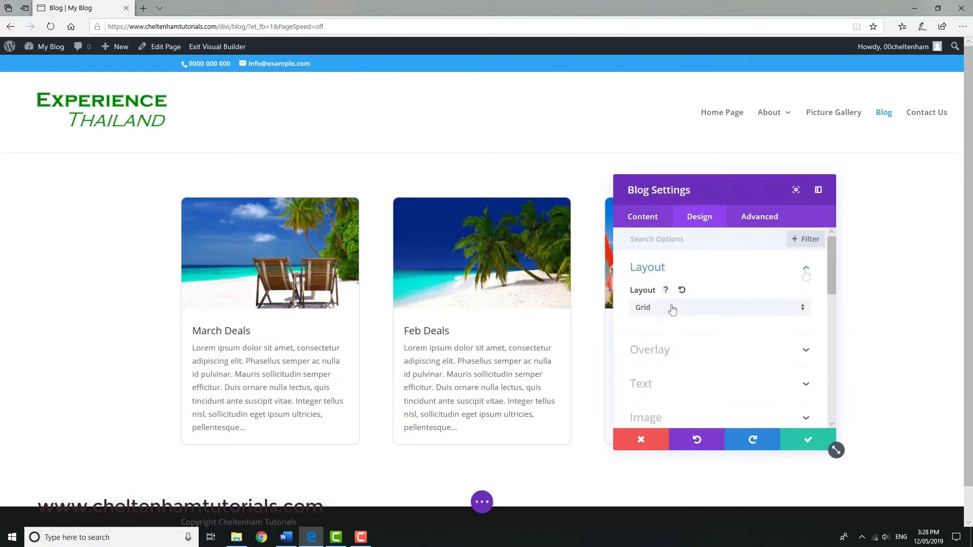
{"action": "left_click", "coordinate": [807, 352]}
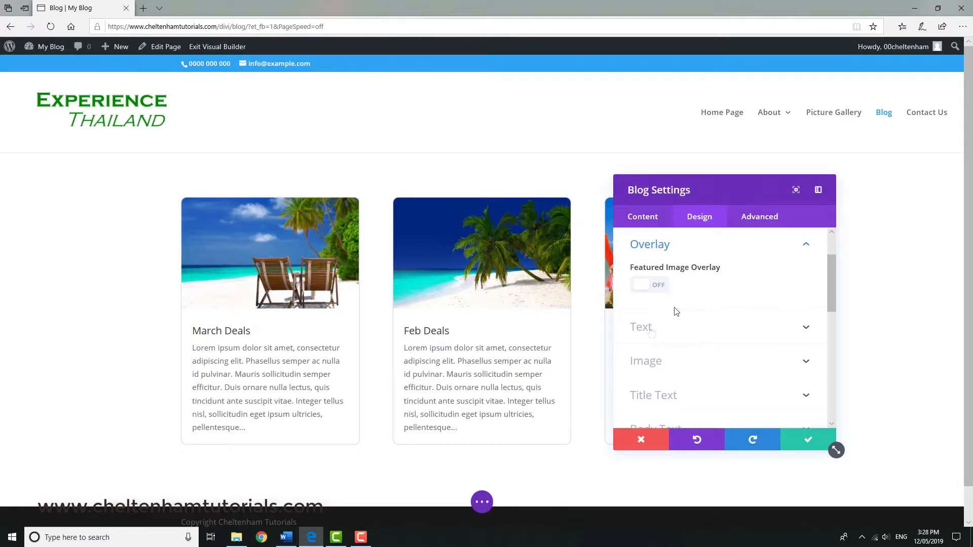
{"action": "left_click", "coordinate": [806, 328]}
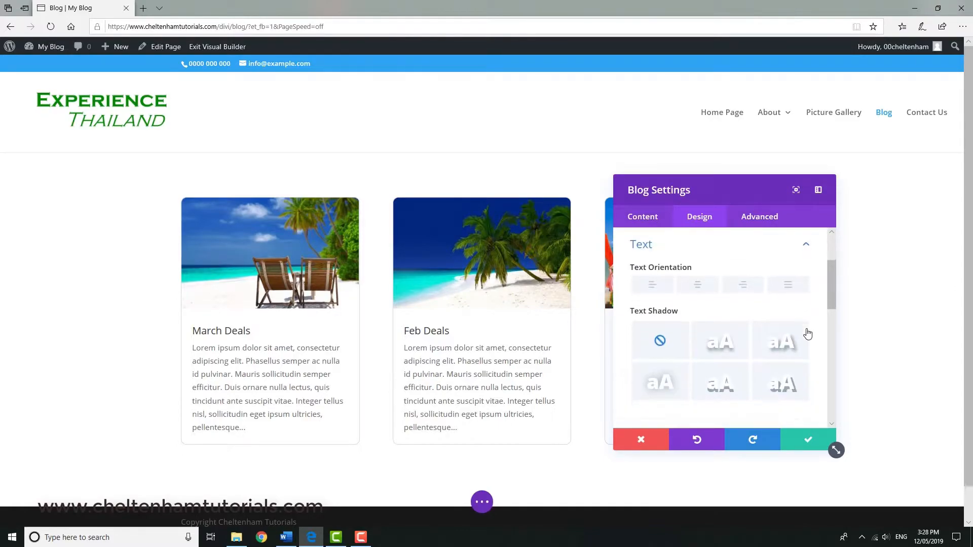
{"action": "left_click_drag", "start_coordinate": [831, 302], "coordinate": [838, 336]}
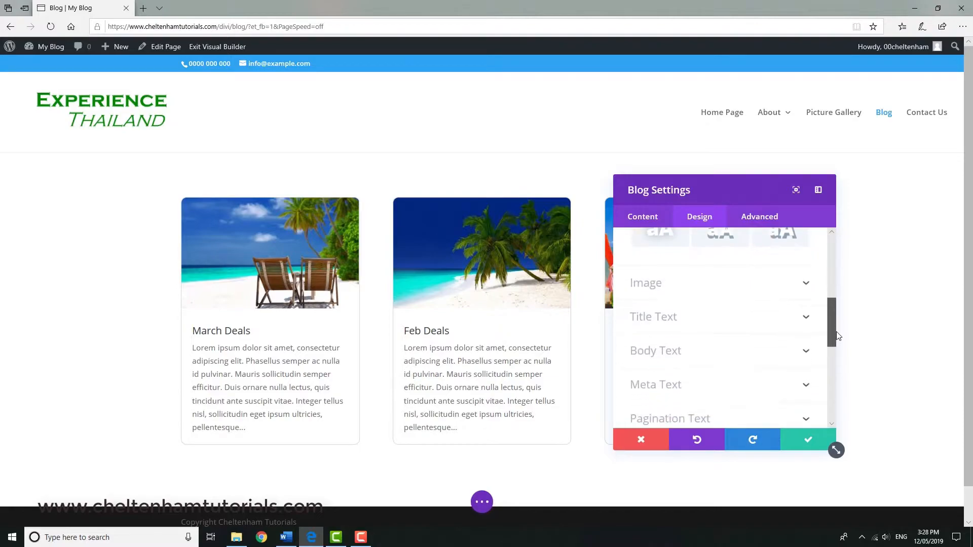
{"action": "left_click", "coordinate": [805, 284]}
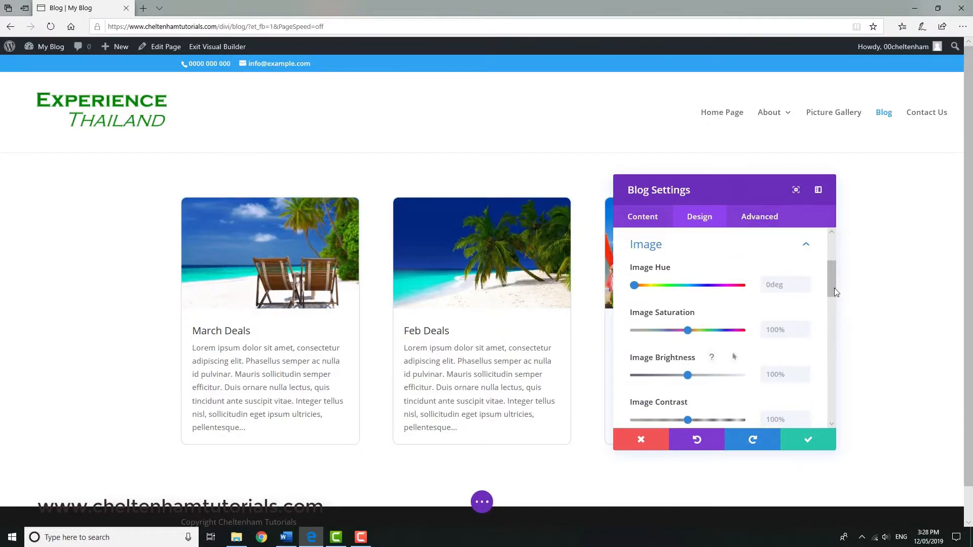
{"action": "left_click_drag", "start_coordinate": [831, 286], "coordinate": [839, 393]}
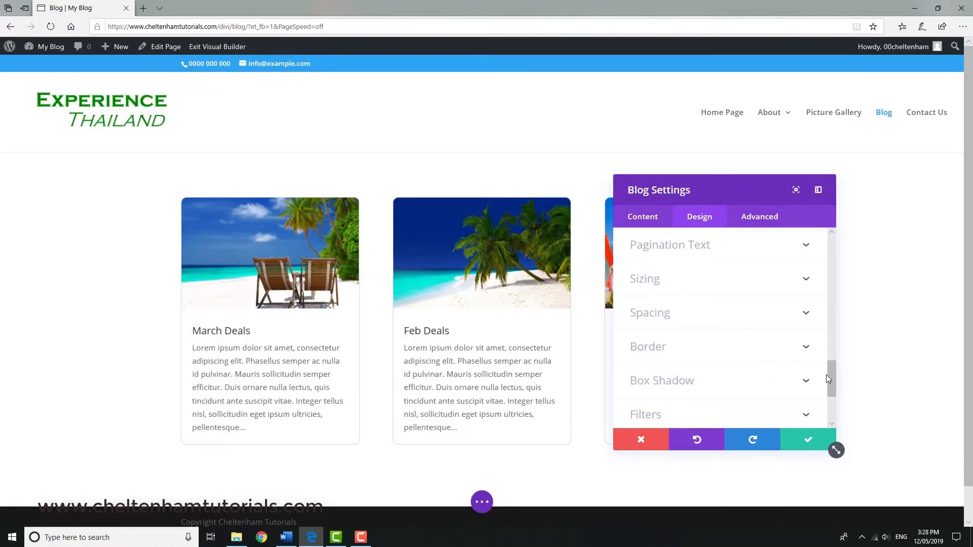
{"action": "left_click_drag", "start_coordinate": [833, 376], "coordinate": [832, 405]}
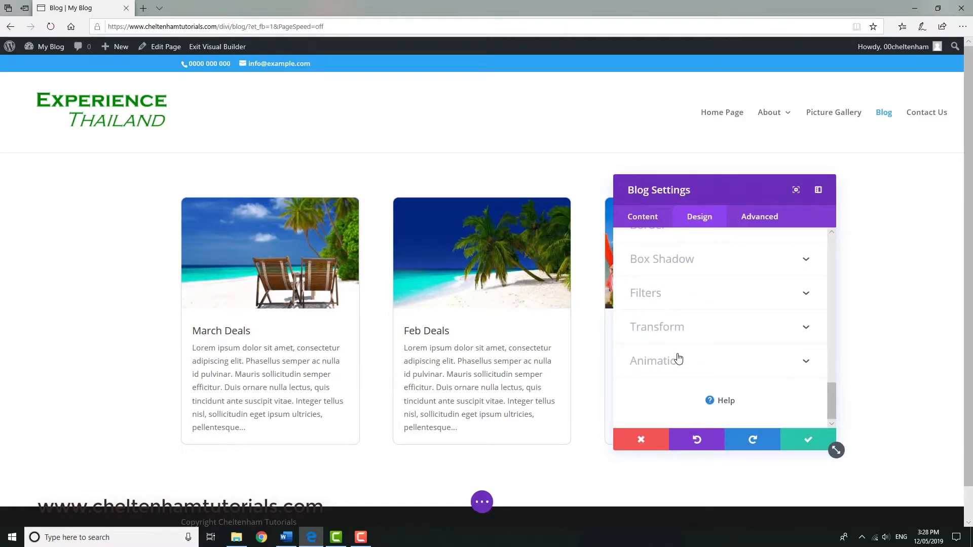
{"action": "left_click", "coordinate": [643, 218]}
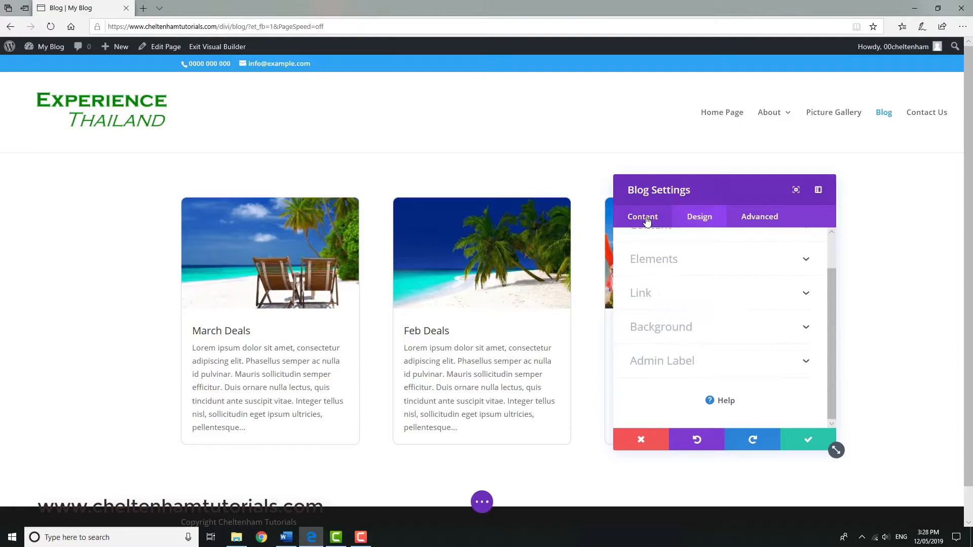
{"action": "mouse_move", "coordinate": [830, 268]}
{"action": "left_mouse_down"}
{"action": "mouse_move", "coordinate": [837, 321]}
{"action": "mouse_move", "coordinate": [840, 264]}
{"action": "left_mouse_up"}
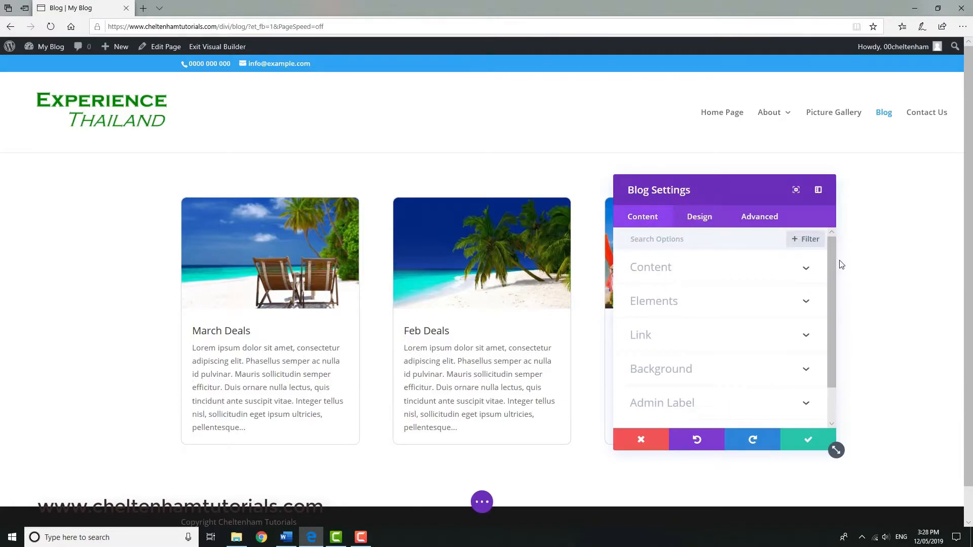
Accept the Blog module's settings and save the Blog page.
{"action": "left_click", "coordinate": [807, 443]}
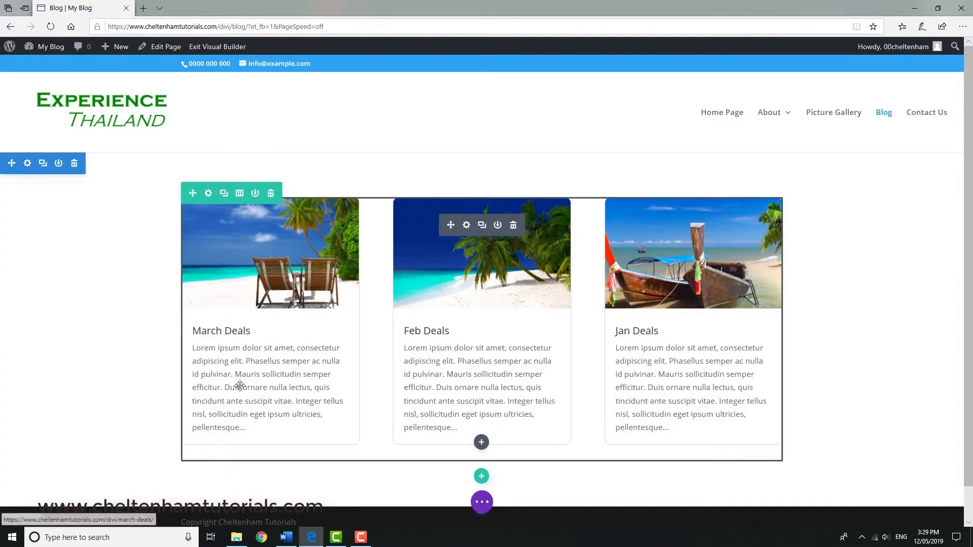
{"action": "left_click", "coordinate": [481, 502]}
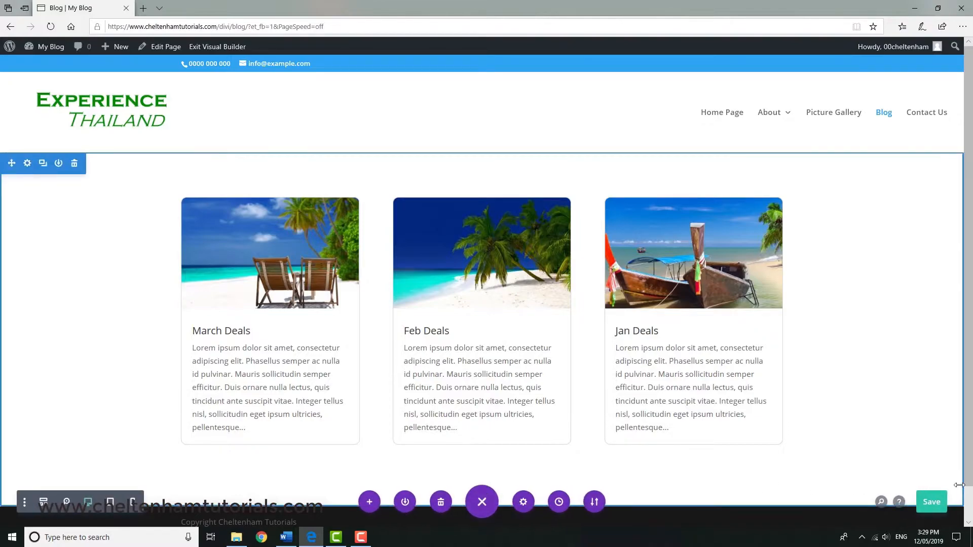
{"action": "left_click", "coordinate": [933, 503]}
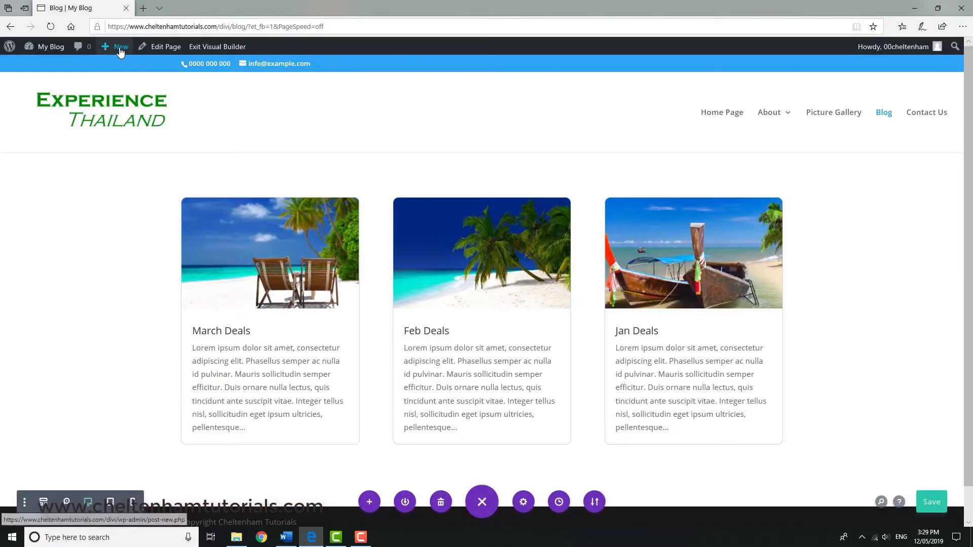
Create a new post titled "April Deals".
{"action": "mouse_move", "coordinate": [122, 50]}
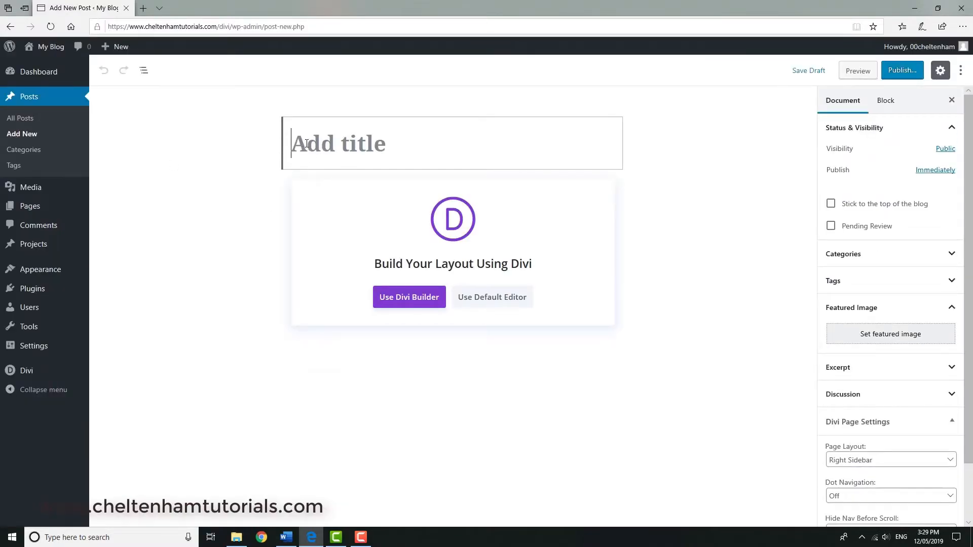
{"action": "type", "text": "APril Deals"}
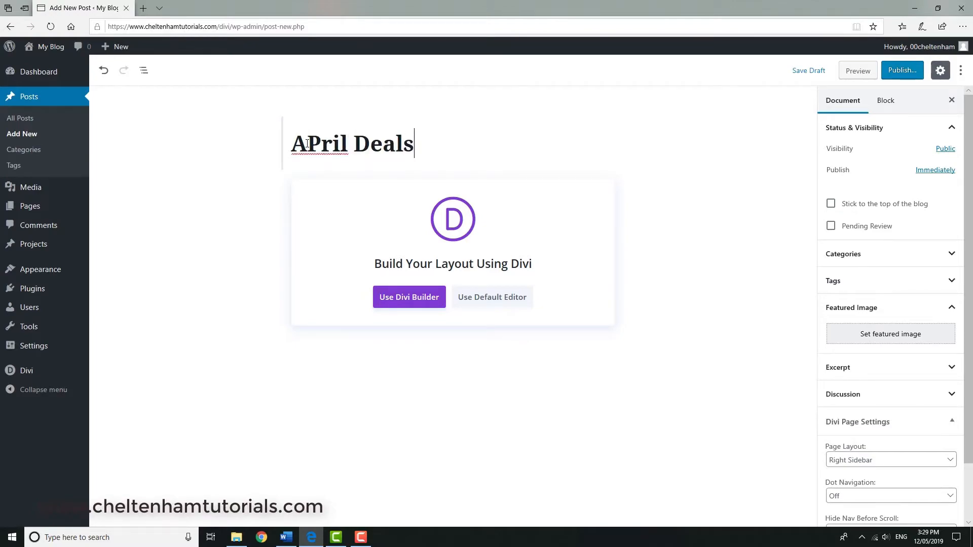
{"action": "left_click", "coordinate": [307, 144]}
{"action": "type", "text": "p"}
{"action": "key", "text": "Delete"}
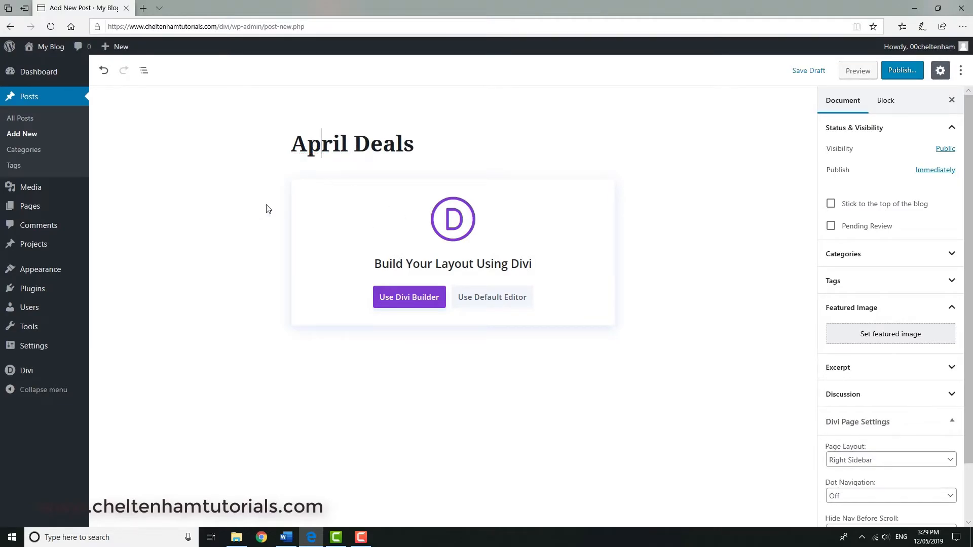
Set Image43.jpg, the rocky turquoise bay photo, from the media library as the post's featured image.
{"action": "left_click", "coordinate": [935, 338]}
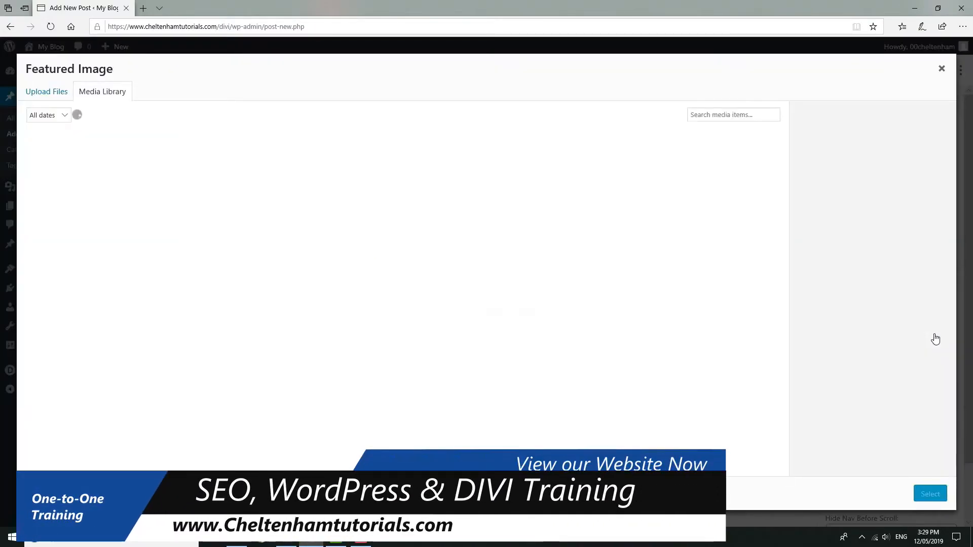
{"action": "scroll", "coordinate": [556, 323], "scroll_direction": "down", "scroll_amount": 3}
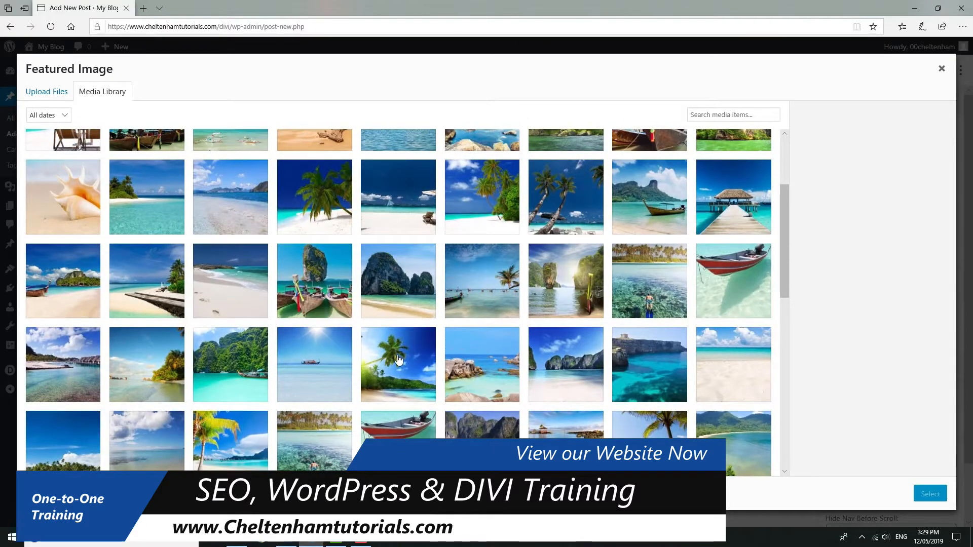
{"action": "left_click", "coordinate": [399, 359]}
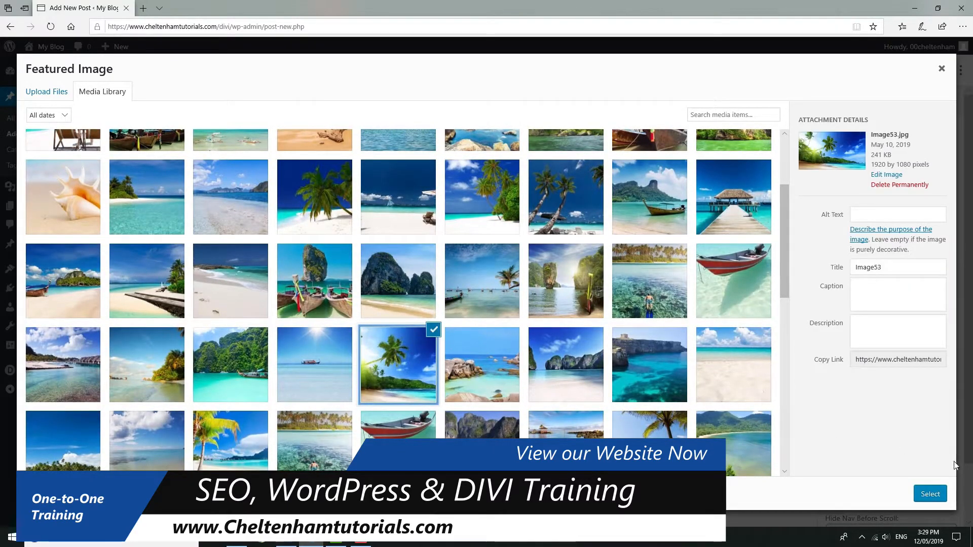
{"action": "left_click", "coordinate": [654, 390]}
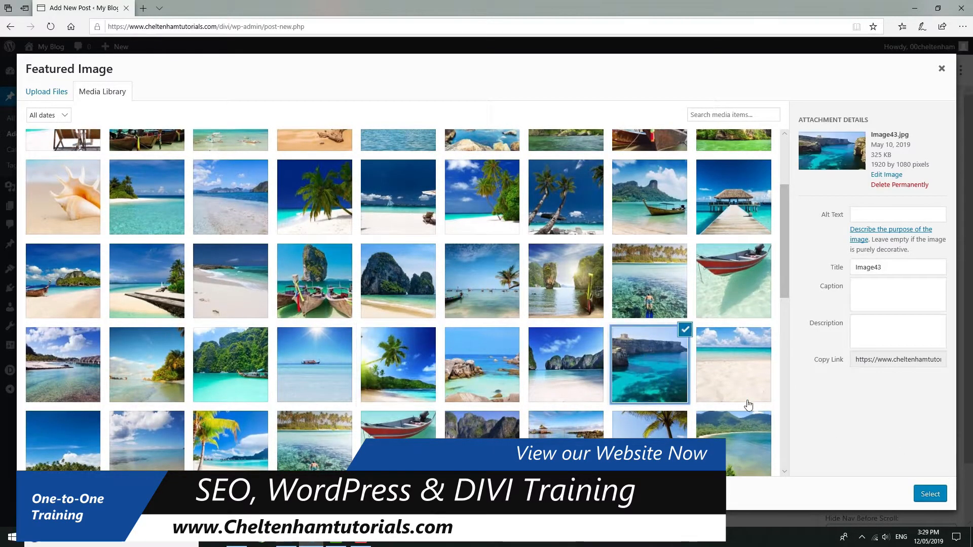
{"action": "left_click", "coordinate": [930, 494]}
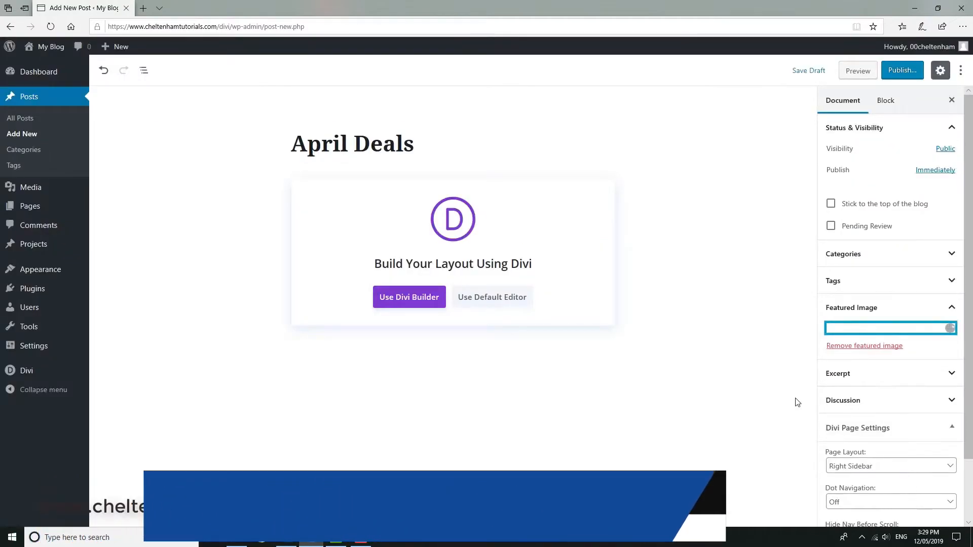
Start building the post from scratch with Divi Builder and insert a single-column row containing a Text module.
{"action": "left_click", "coordinate": [398, 302]}
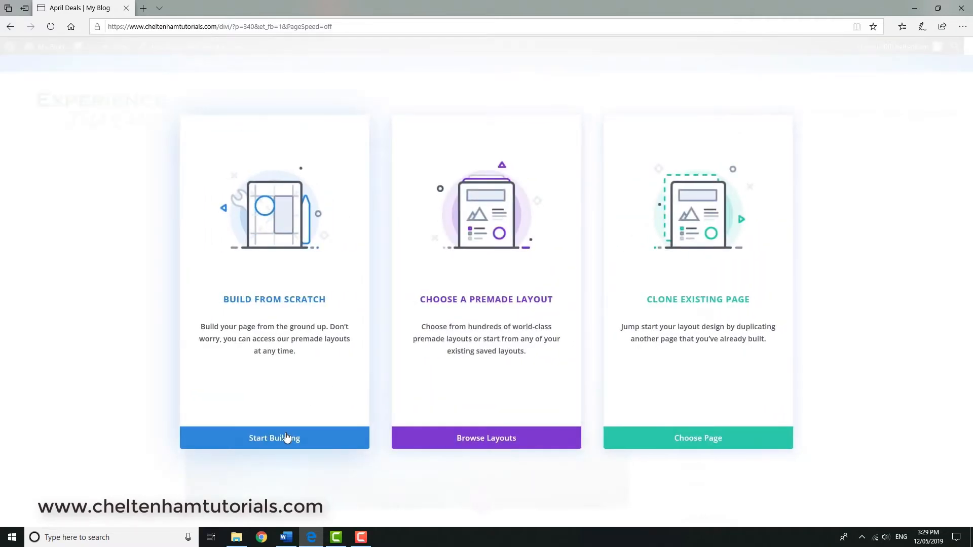
{"action": "left_click", "coordinate": [290, 436]}
{"action": "scroll", "coordinate": [362, 340], "scroll_direction": "down", "scroll_amount": 5}
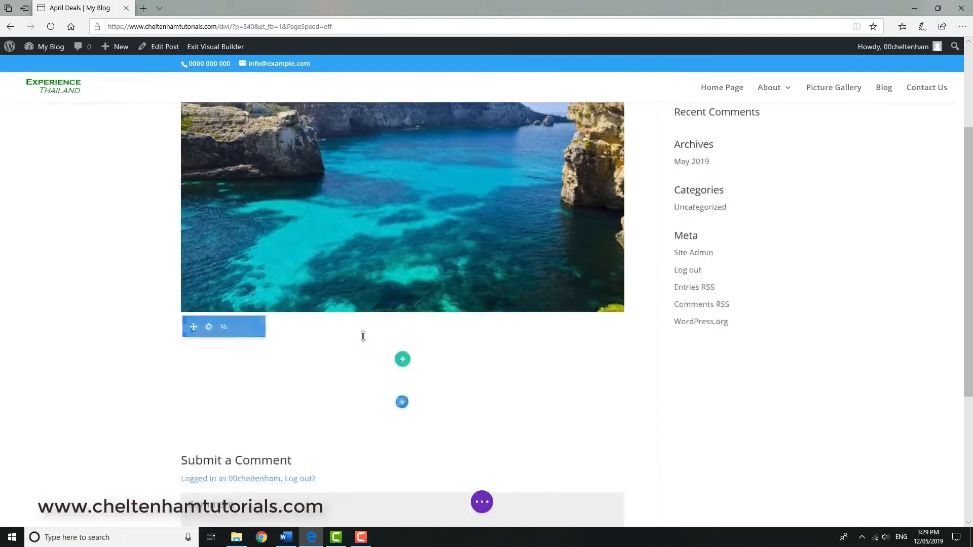
{"action": "left_click", "coordinate": [403, 284]}
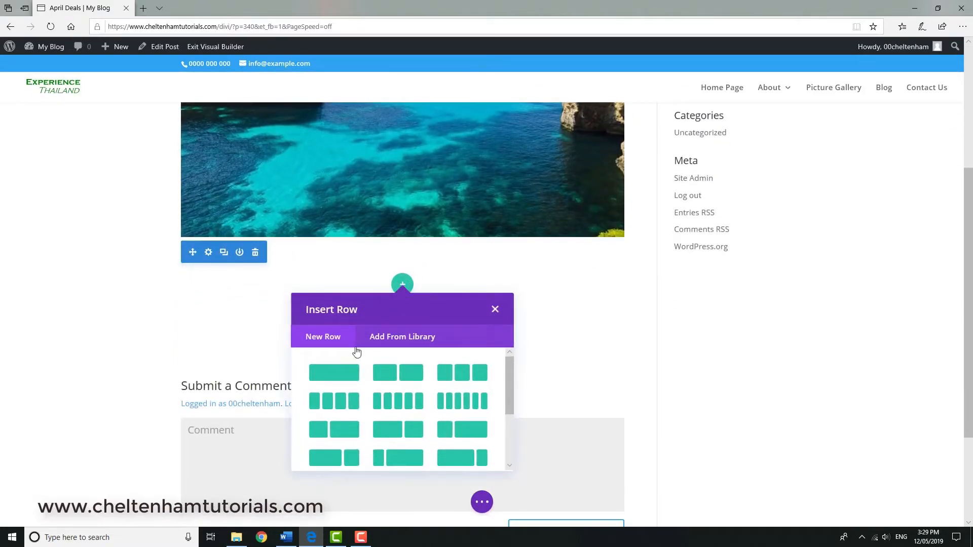
{"action": "left_click", "coordinate": [329, 379]}
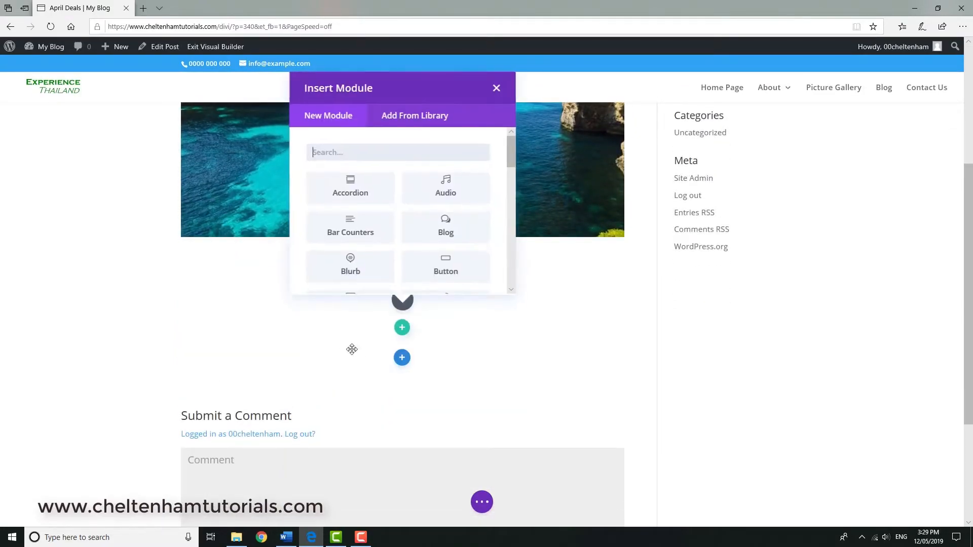
{"action": "left_click_drag", "start_coordinate": [511, 153], "coordinate": [538, 261]}
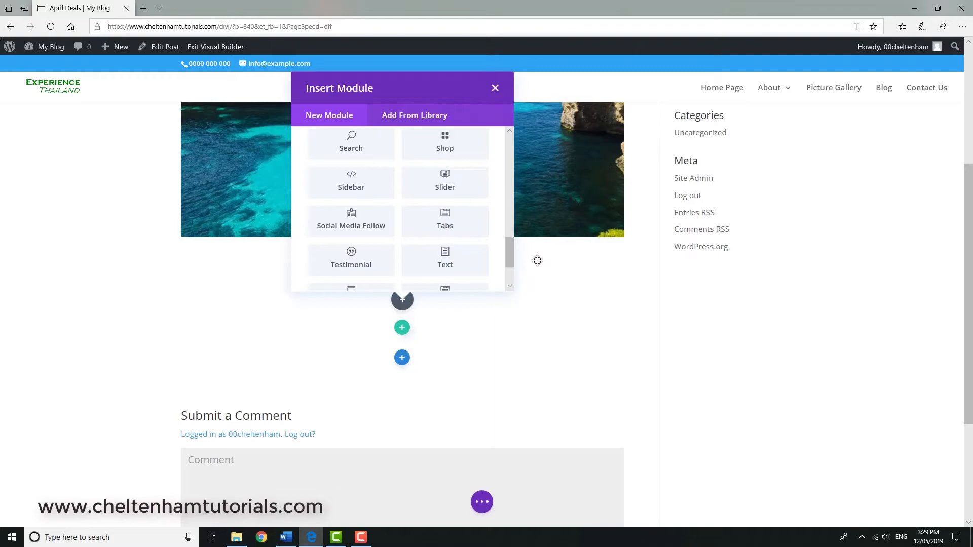
{"action": "left_click", "coordinate": [445, 259]}
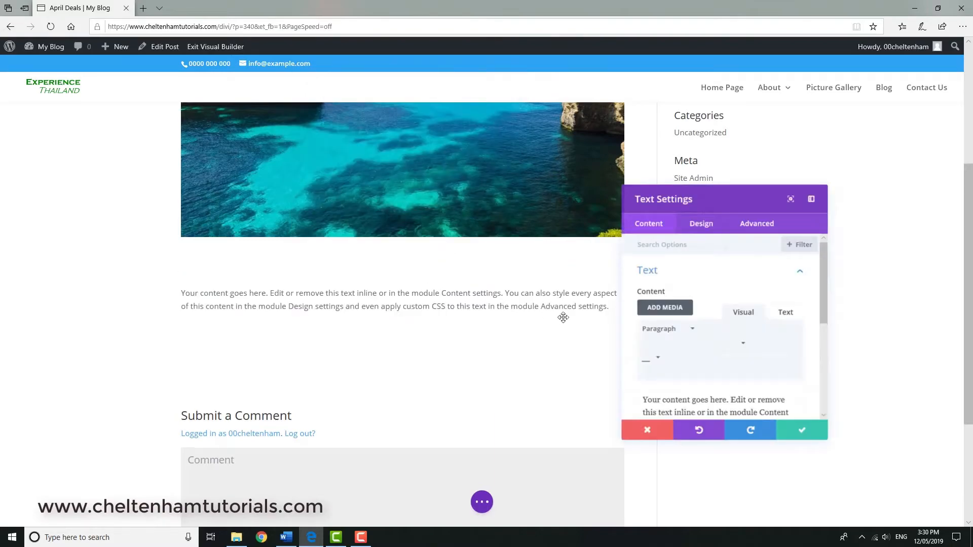
Paste the copied lorem ipsum paragraphs into the Text module's content and delete the leftover placeholder words above them.
{"action": "left_click", "coordinate": [679, 408]}
{"action": "type", "text": "a"}
{"action": "key", "text": "ctrl+v"}
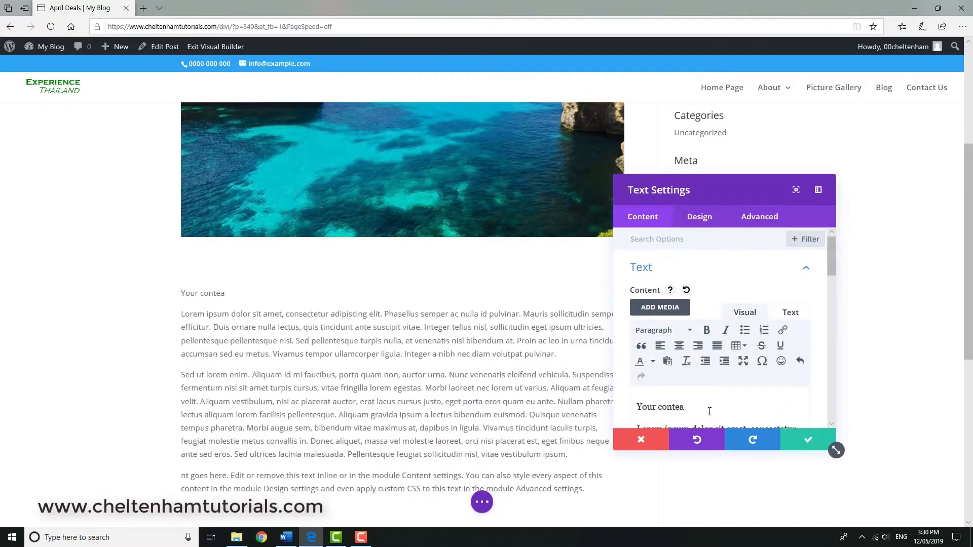
{"action": "left_click_drag", "start_coordinate": [686, 410], "coordinate": [623, 409]}
{"action": "key", "text": "Delete"}
{"action": "key", "text": "Delete"}
Accept the Text module's settings and publish the April Deals post.
{"action": "left_click", "coordinate": [816, 440]}
{"action": "left_click", "coordinate": [482, 502]}
{"action": "left_click", "coordinate": [927, 502]}
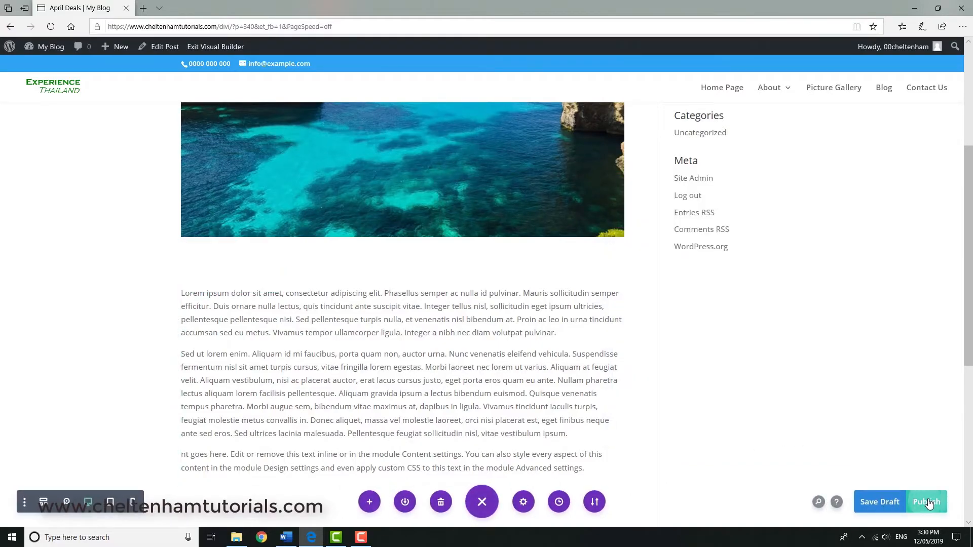
Check how the deals posts are arranged in the grid on the site's Blog page.
{"action": "left_click", "coordinate": [887, 94]}
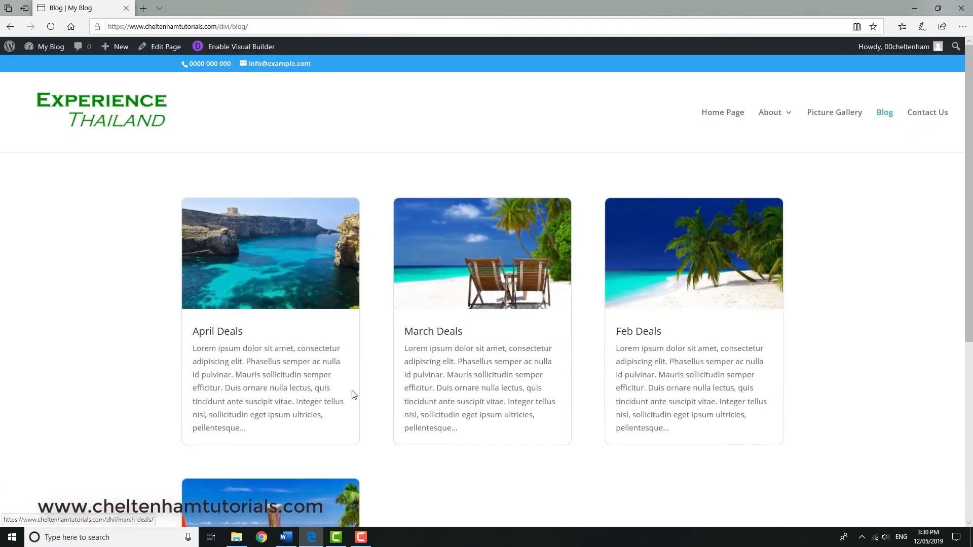
{"action": "scroll", "coordinate": [359, 387], "scroll_direction": "down", "scroll_amount": 2}
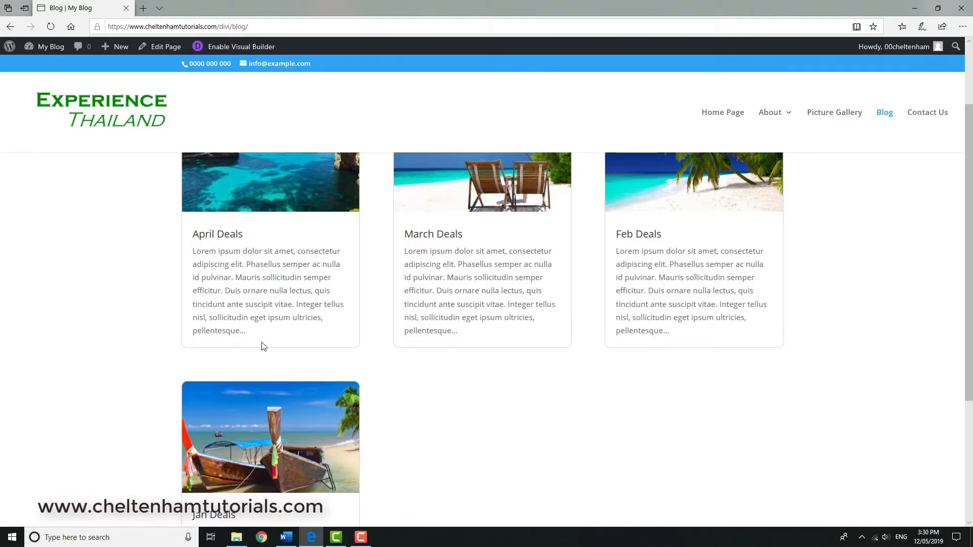
{"action": "scroll", "coordinate": [289, 319], "scroll_direction": "up", "scroll_amount": 2}
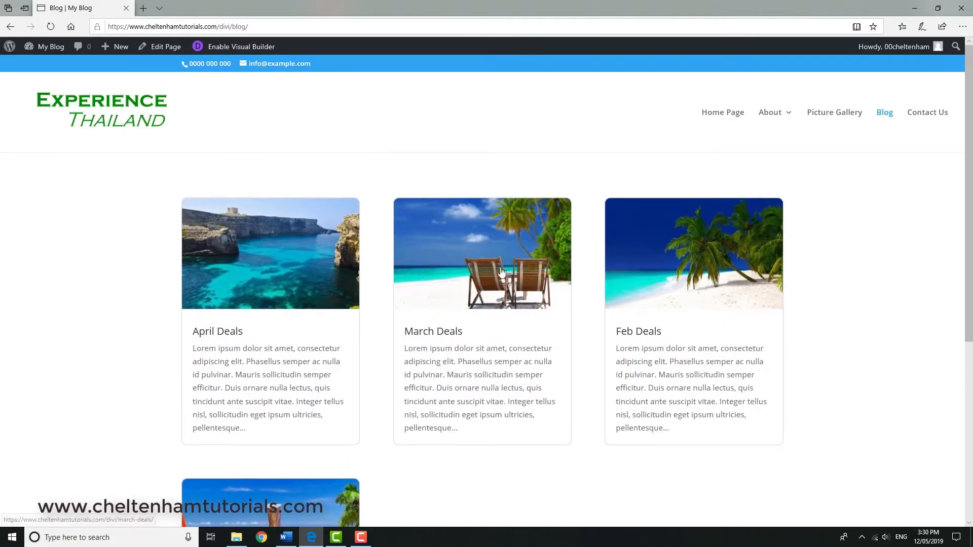
Open the March Deals post and examine its post info line, featured image, sidebar, text and comment form.
{"action": "left_click", "coordinate": [502, 260]}
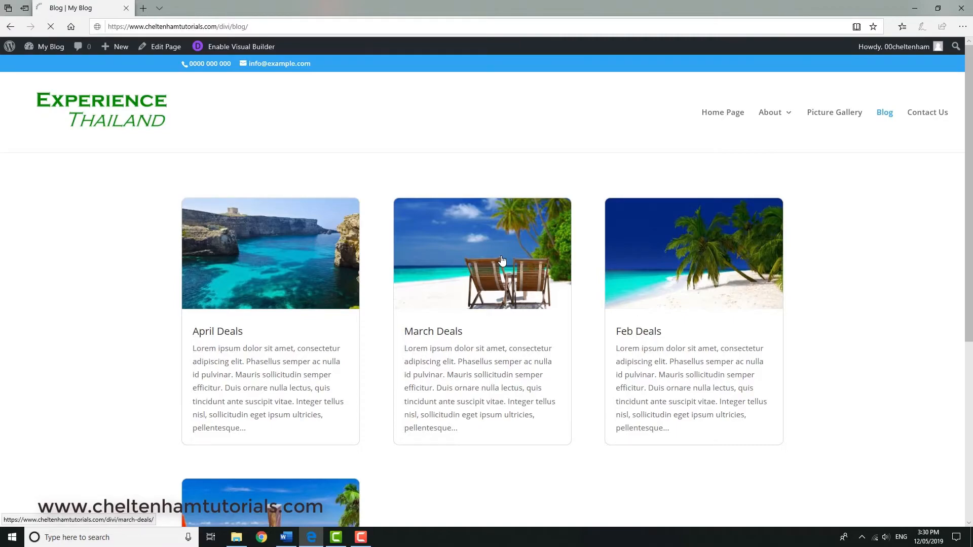
{"action": "scroll", "coordinate": [81, 370], "scroll_direction": "down", "scroll_amount": 10}
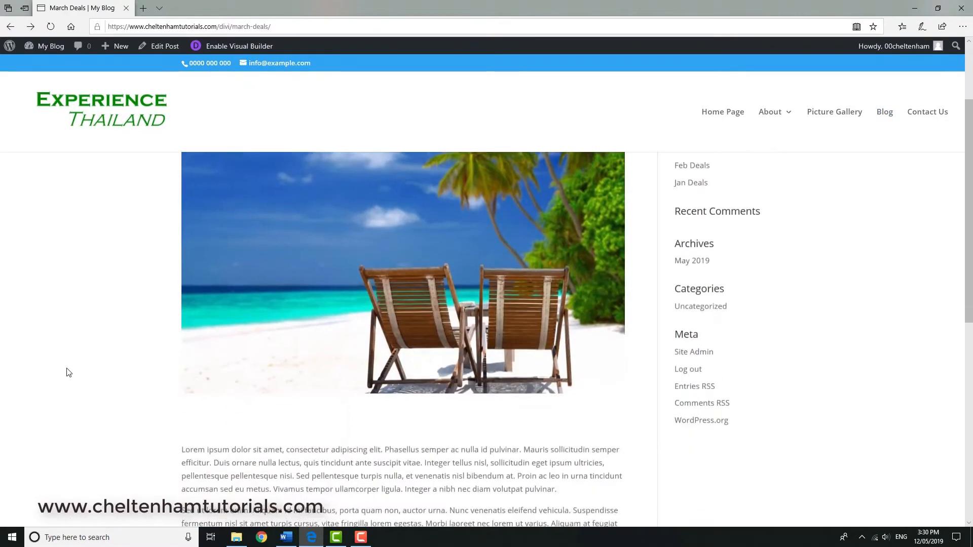
{"action": "scroll", "coordinate": [70, 369], "scroll_direction": "up", "scroll_amount": 10}
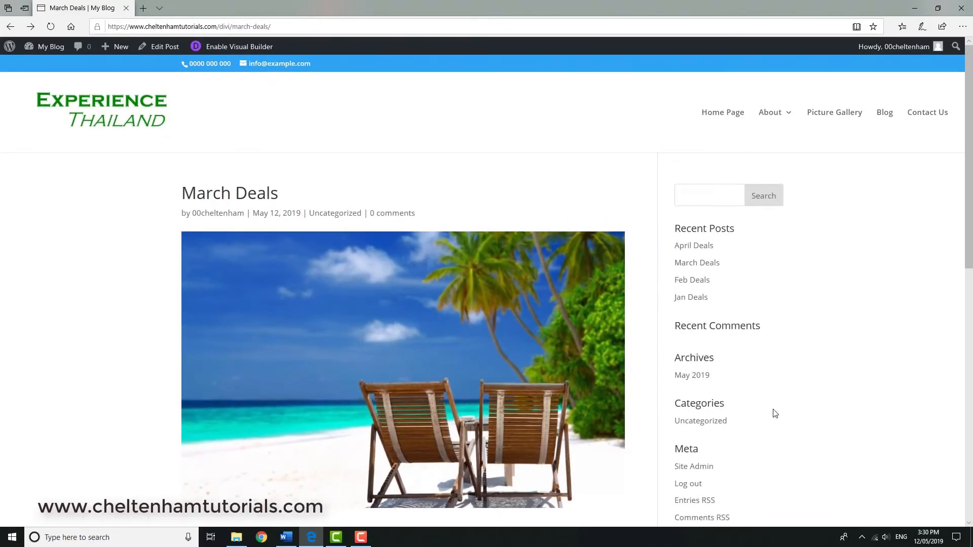
{"action": "scroll", "coordinate": [186, 391], "scroll_direction": "down", "scroll_amount": 10}
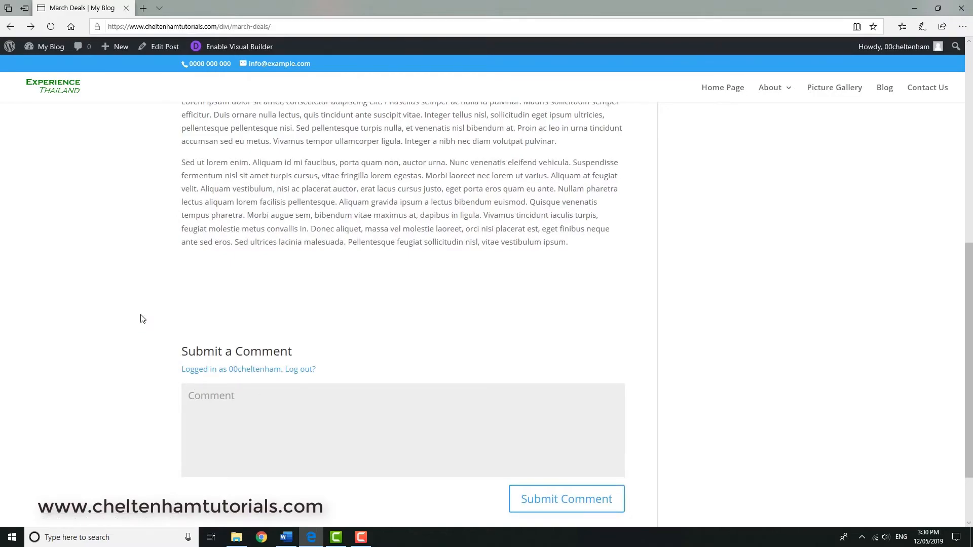
{"action": "scroll", "coordinate": [142, 318], "scroll_direction": "up", "scroll_amount": 3}
{"action": "scroll", "coordinate": [142, 318], "scroll_direction": "up", "scroll_amount": 6}
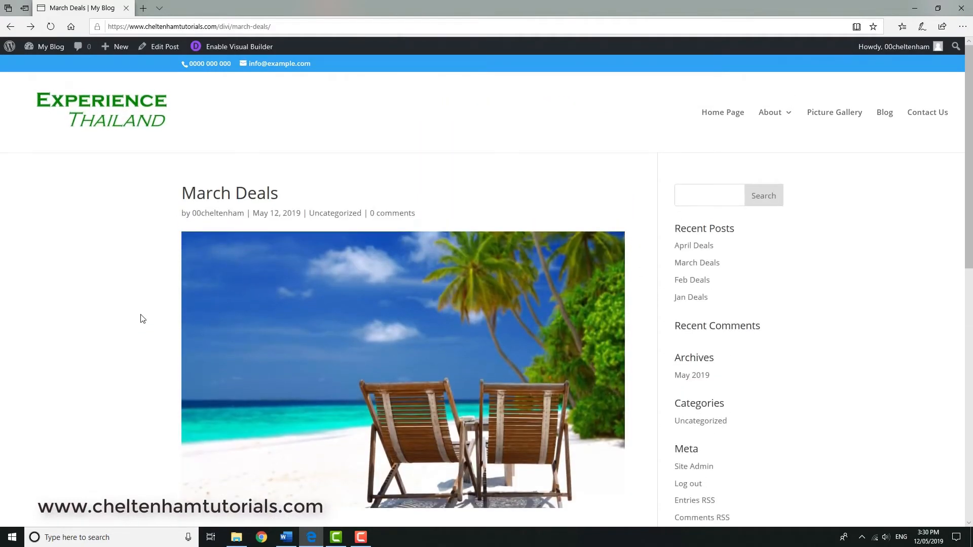
{"action": "scroll", "coordinate": [142, 318], "scroll_direction": "down", "scroll_amount": 9}
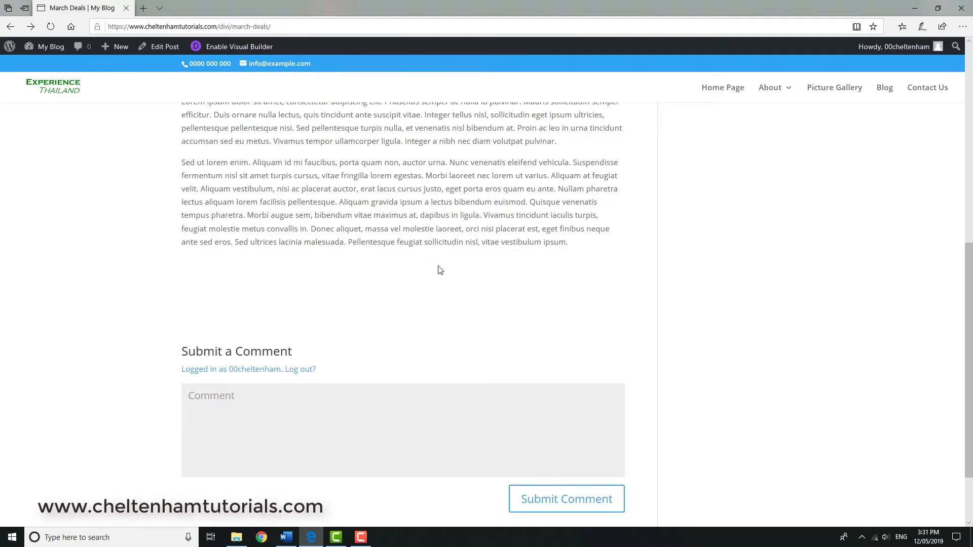
{"action": "scroll", "coordinate": [440, 270], "scroll_direction": "up", "scroll_amount": 10}
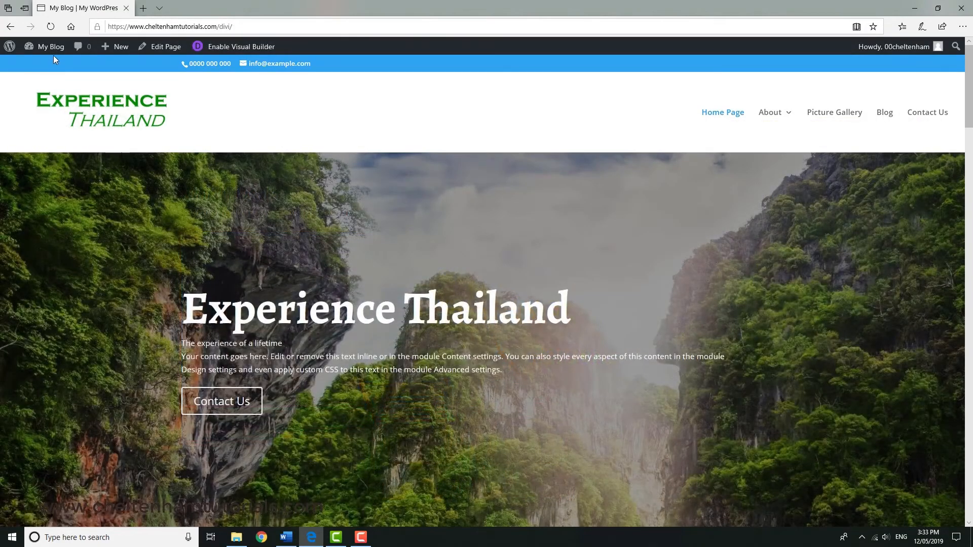
In Divi's theme options for single post layout, hide the author, date, categories and comments info and disable comments on posts.
{"action": "mouse_move", "coordinate": [51, 46]}
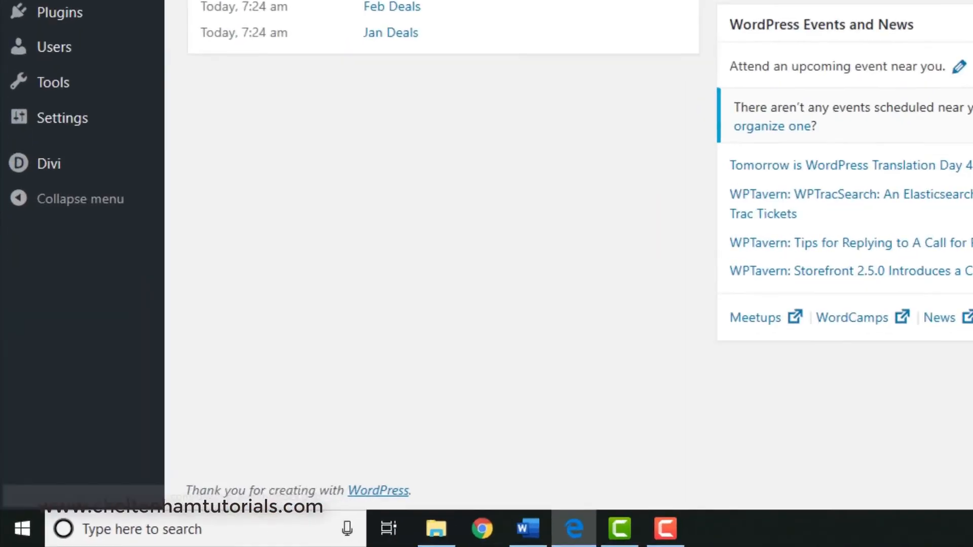
{"action": "mouse_move", "coordinate": [55, 170]}
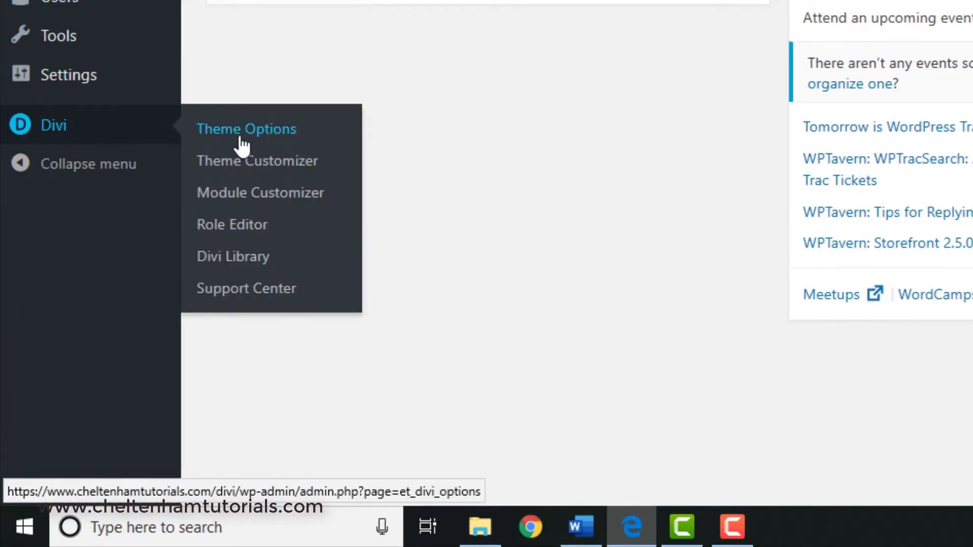
{"action": "left_click", "coordinate": [244, 142]}
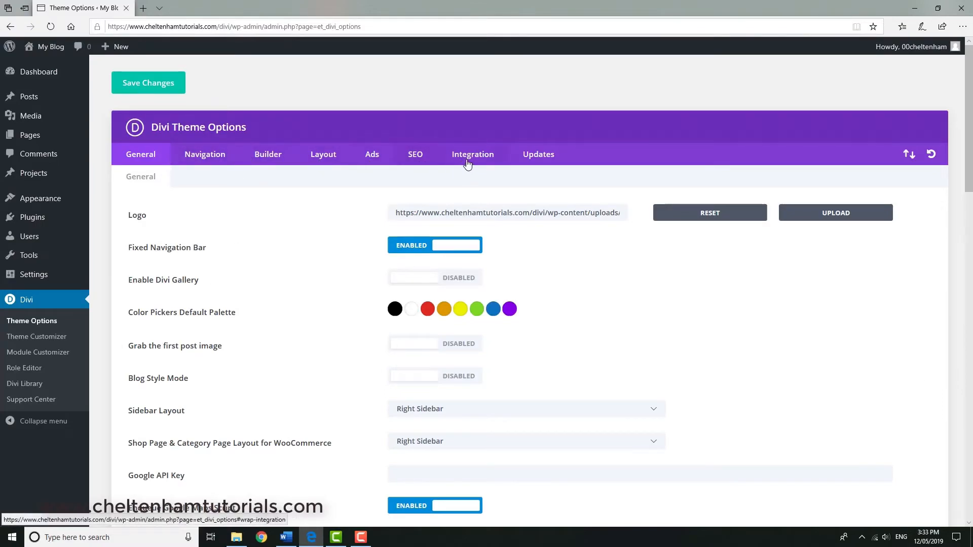
{"action": "left_click", "coordinate": [324, 158]}
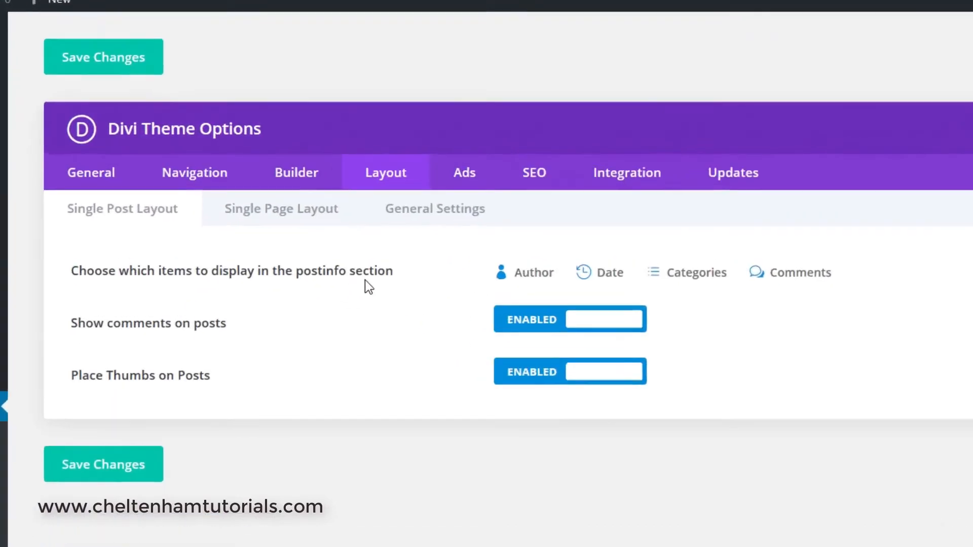
{"action": "left_click", "coordinate": [511, 285]}
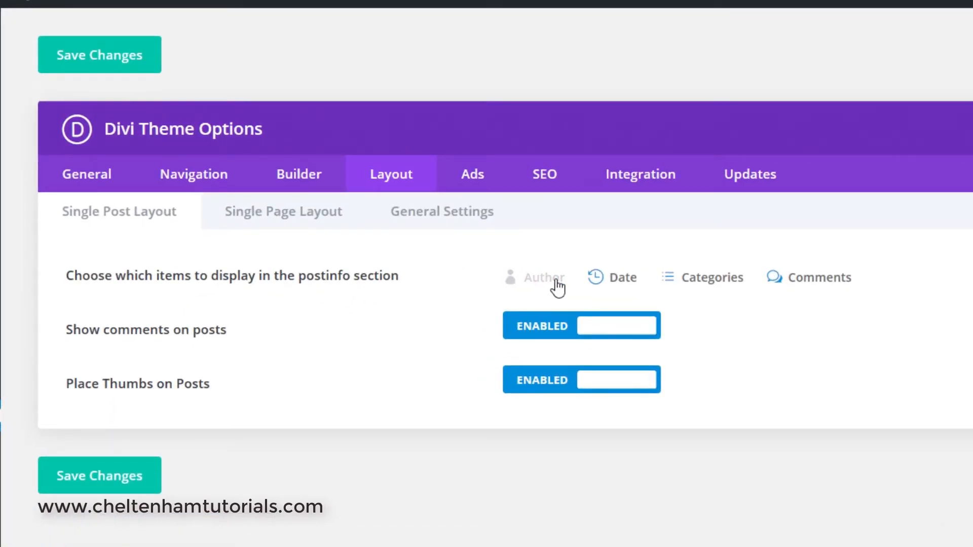
{"action": "left_click", "coordinate": [598, 284]}
{"action": "left_click", "coordinate": [680, 285]}
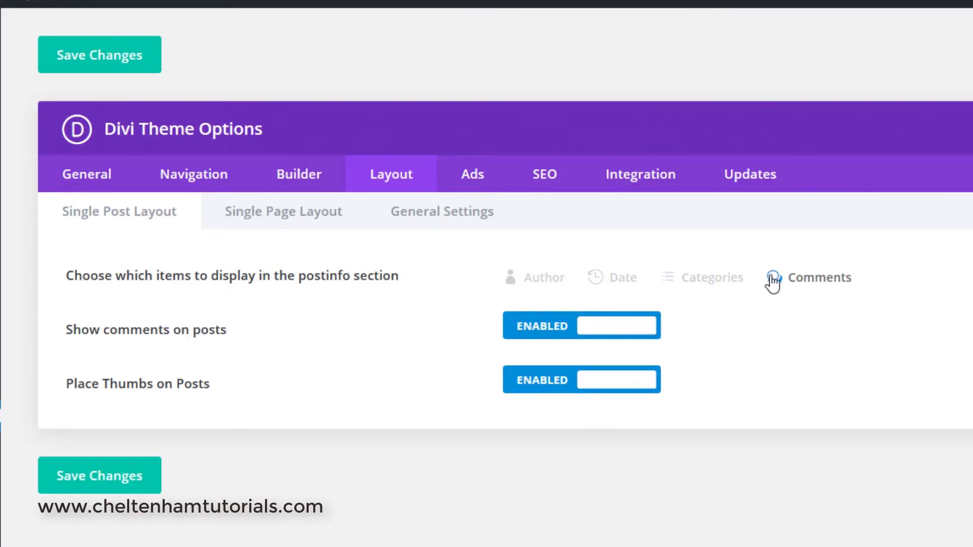
{"action": "left_click", "coordinate": [777, 285]}
{"action": "left_click", "coordinate": [626, 330]}
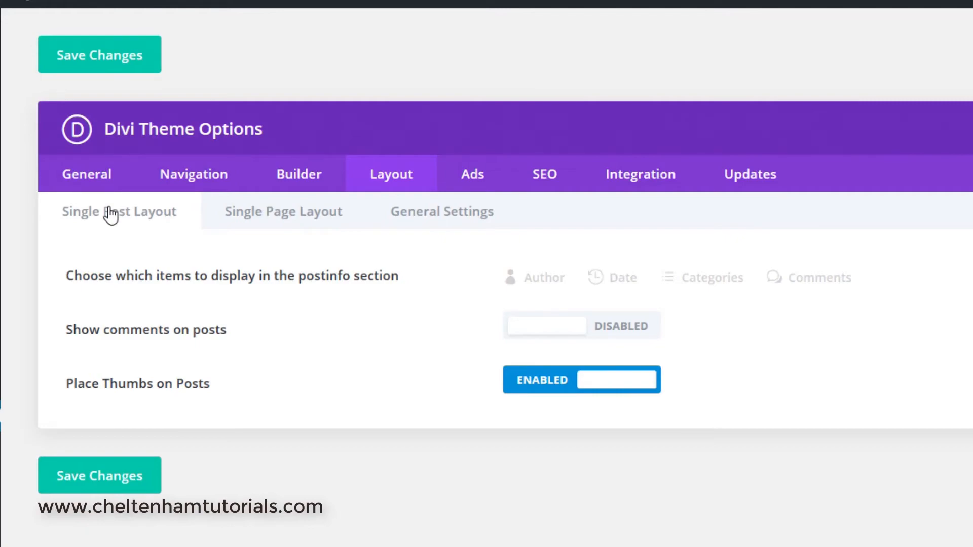
Hide author, date and categories from the post info section in the general layout settings and save the theme options.
{"action": "left_click", "coordinate": [250, 215]}
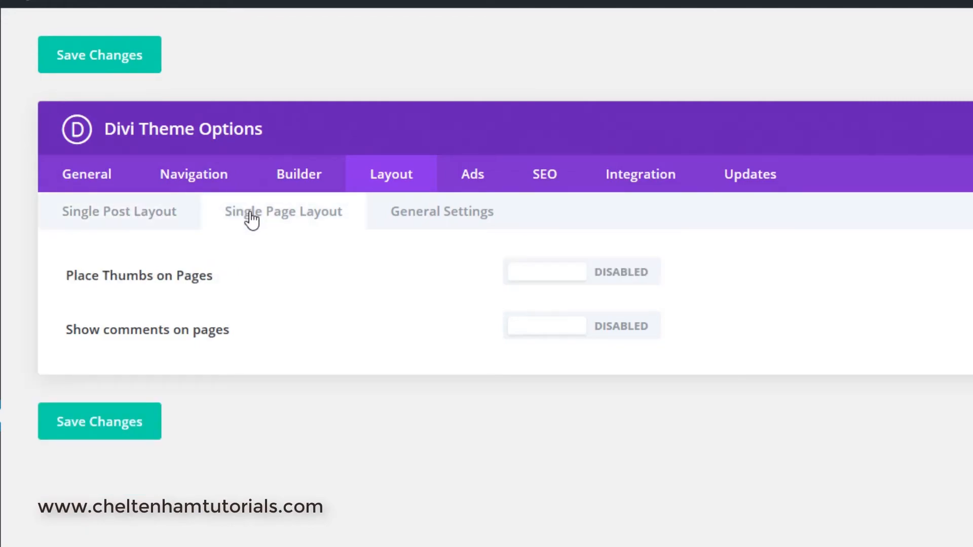
{"action": "left_click", "coordinate": [409, 218]}
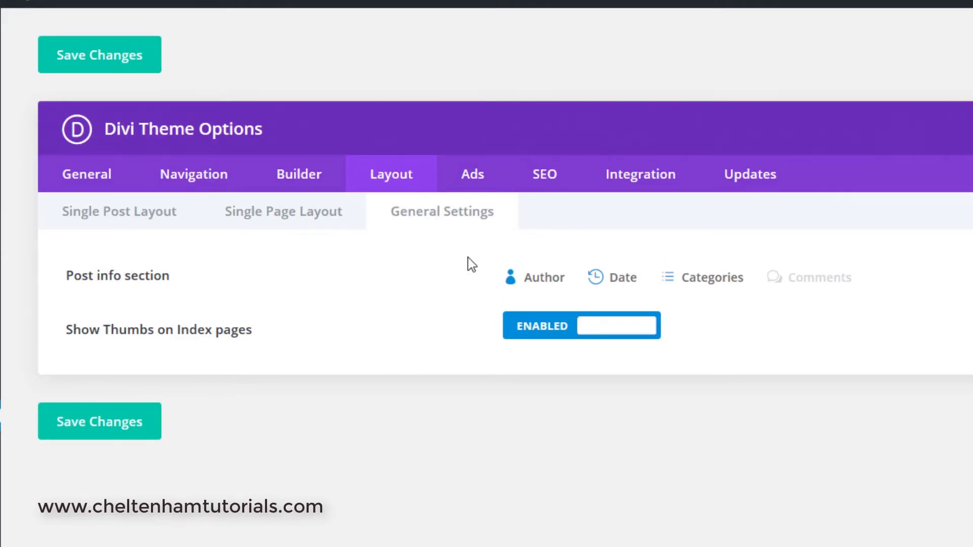
{"action": "left_click", "coordinate": [545, 279]}
{"action": "left_click", "coordinate": [594, 278]}
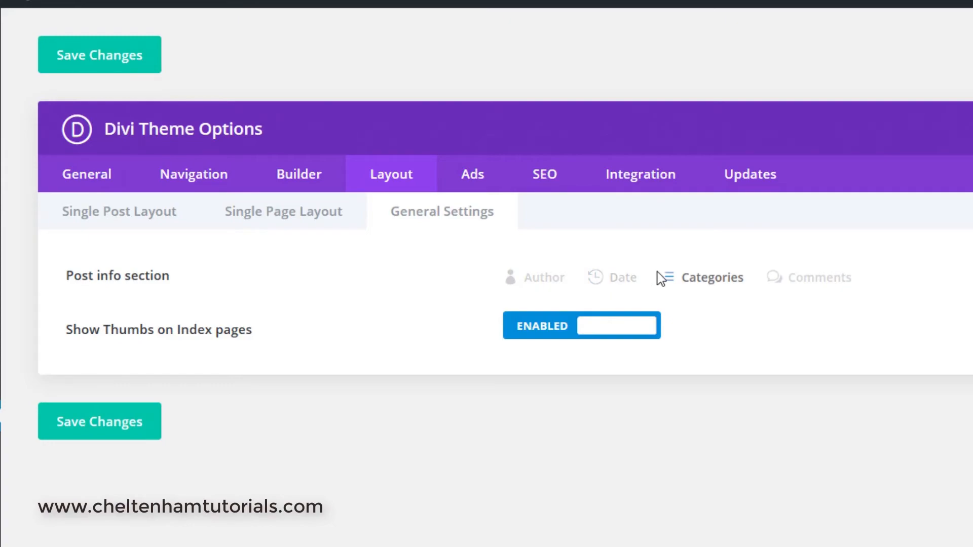
{"action": "left_click", "coordinate": [664, 279]}
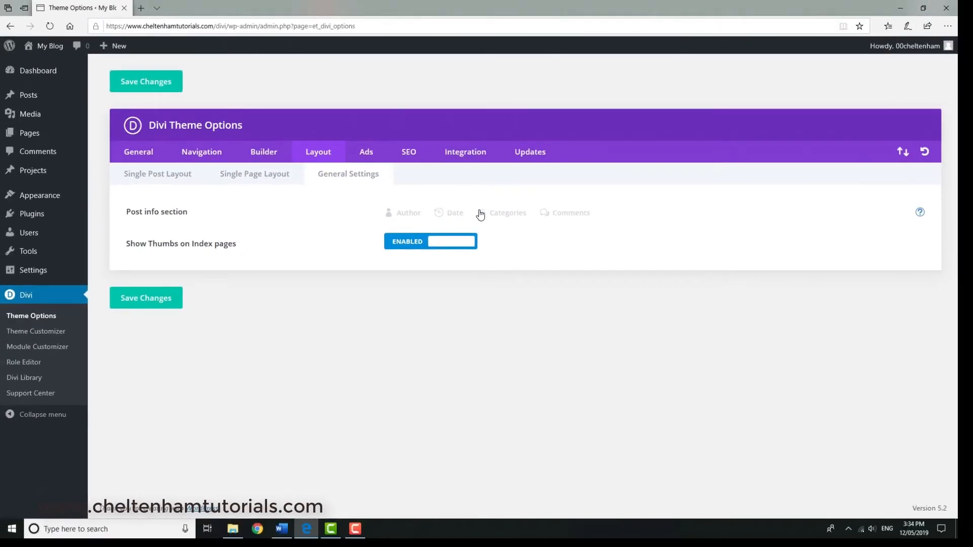
{"action": "left_click", "coordinate": [166, 303]}
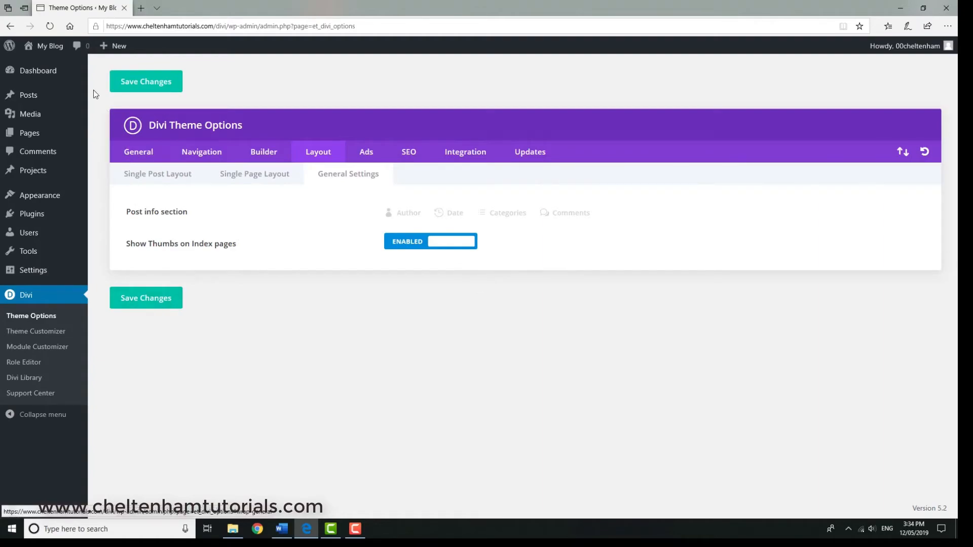
Open the April Deals post from the site's Blog page and check its post info line and comment area.
{"action": "left_click", "coordinate": [56, 50]}
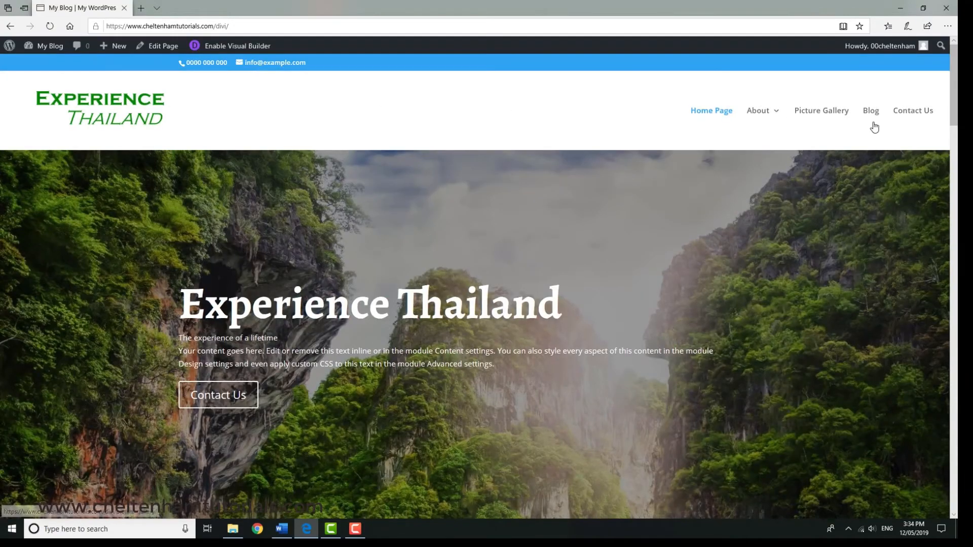
{"action": "left_click", "coordinate": [876, 113]}
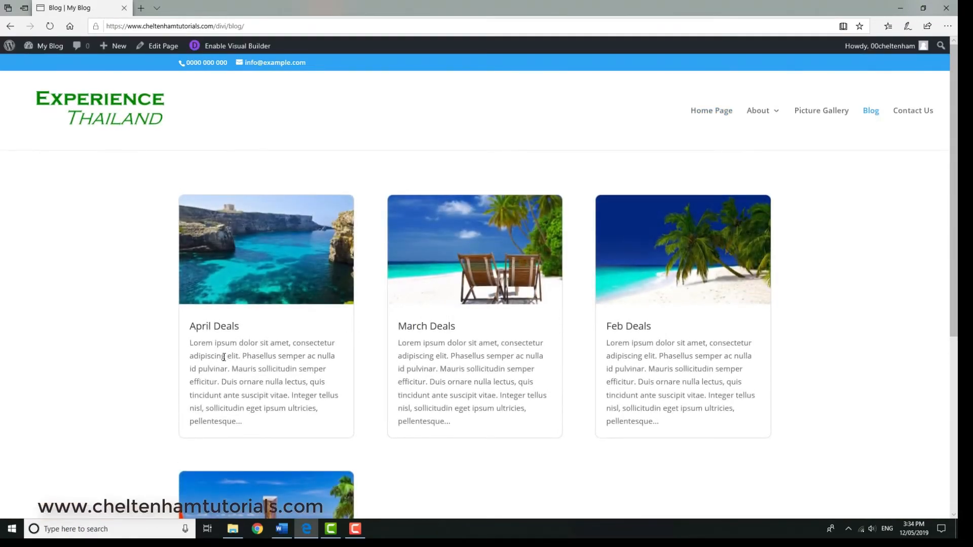
{"action": "left_click", "coordinate": [272, 262]}
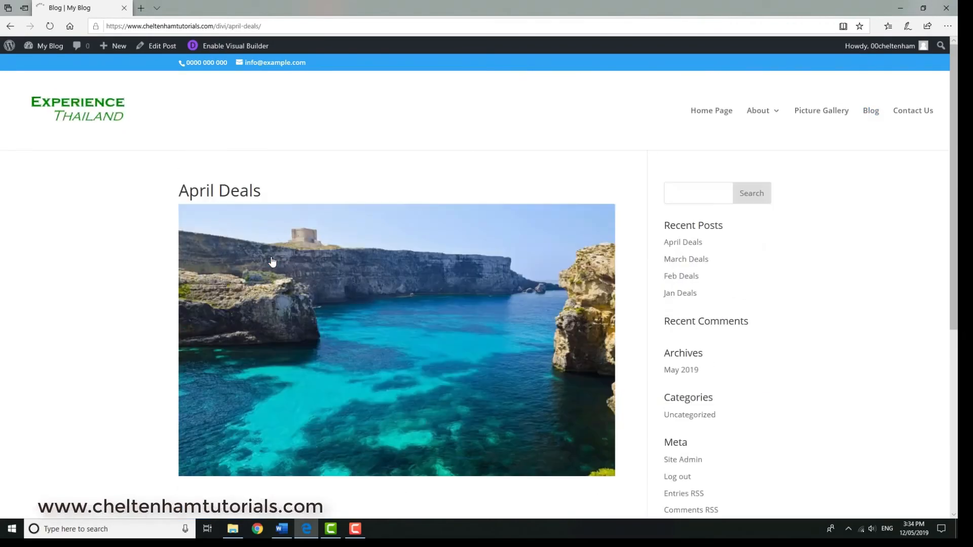
{"action": "scroll", "coordinate": [311, 293], "scroll_direction": "down", "scroll_amount": 4}
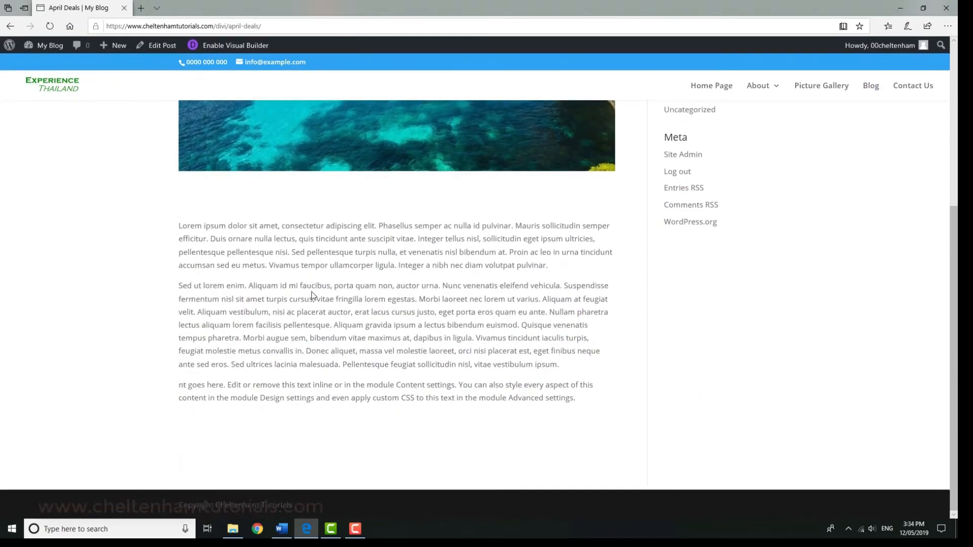
{"action": "scroll", "coordinate": [312, 293], "scroll_direction": "up", "scroll_amount": 5}
{"action": "scroll", "coordinate": [312, 292], "scroll_direction": "down", "scroll_amount": 6}
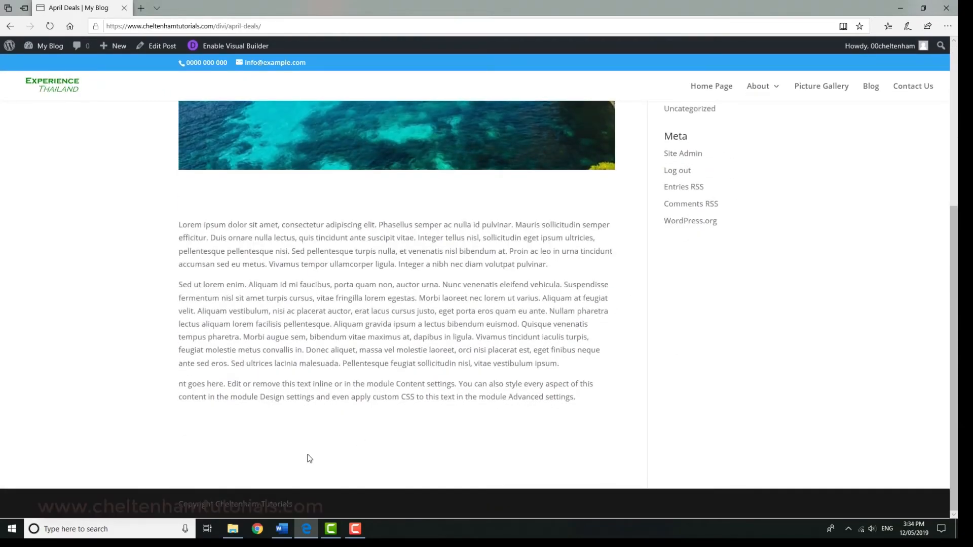
{"action": "scroll", "coordinate": [370, 426], "scroll_direction": "up", "scroll_amount": 5}
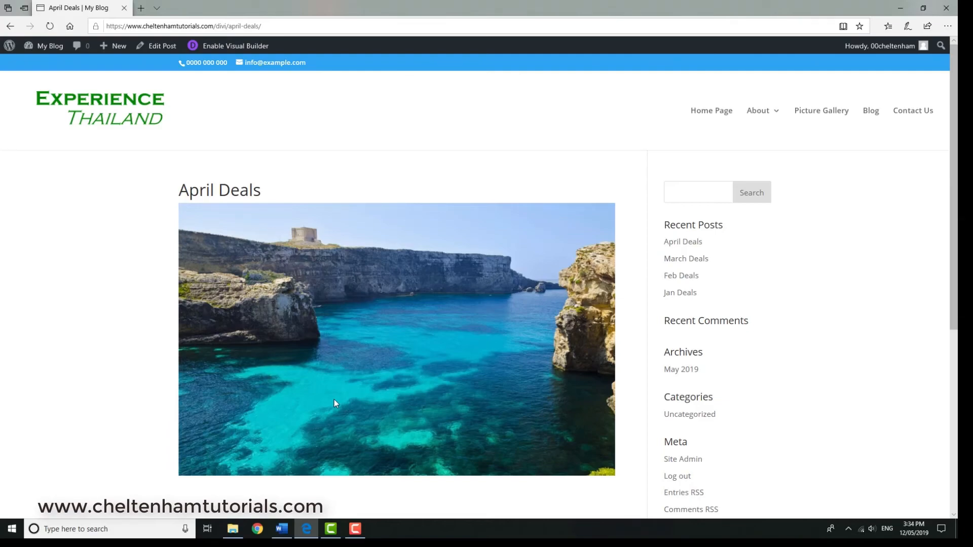
Open the Blog page in the Visual Builder and review the Blog module's content settings, including posts number, categories and excerpt options.
{"action": "left_click", "coordinate": [871, 112]}
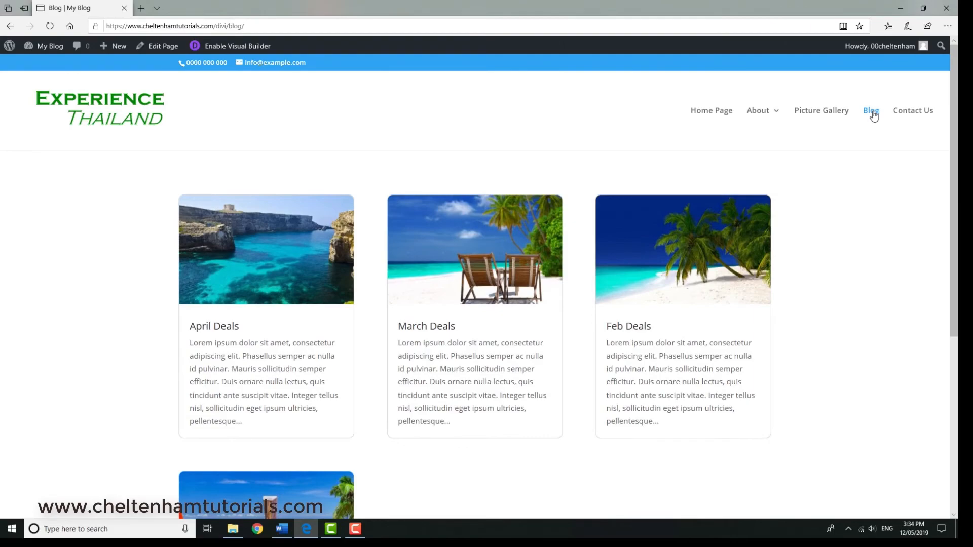
{"action": "left_click", "coordinate": [220, 47]}
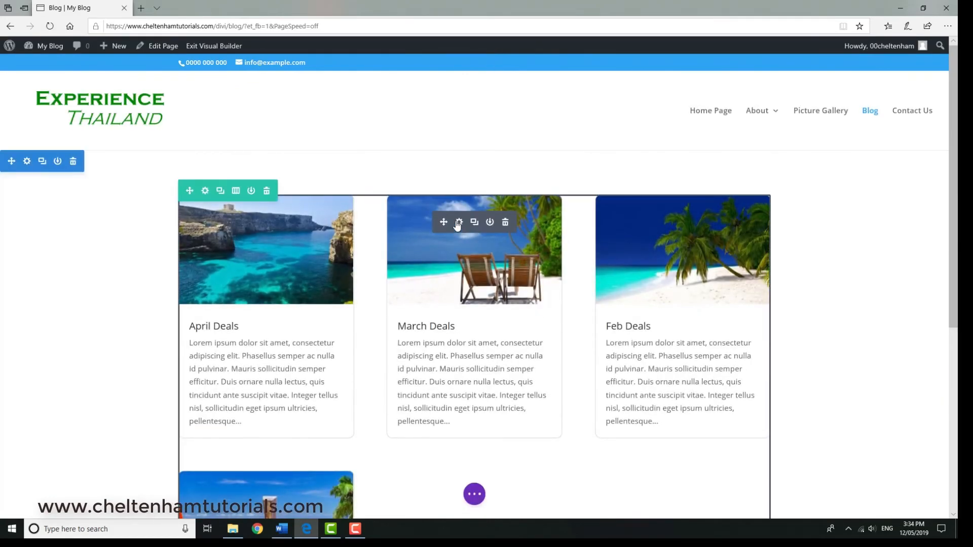
{"action": "left_click", "coordinate": [459, 223]}
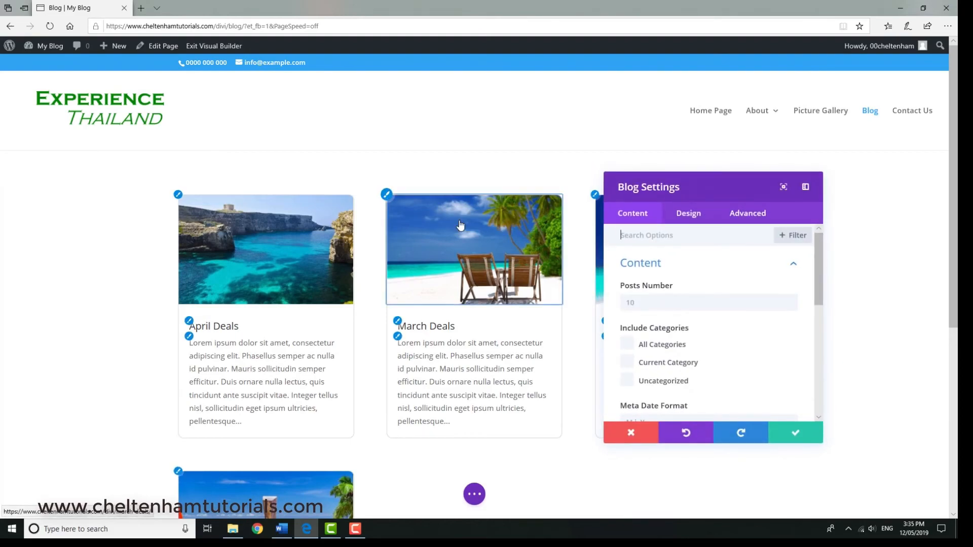
{"action": "scroll", "coordinate": [726, 273], "scroll_direction": "down", "scroll_amount": 3}
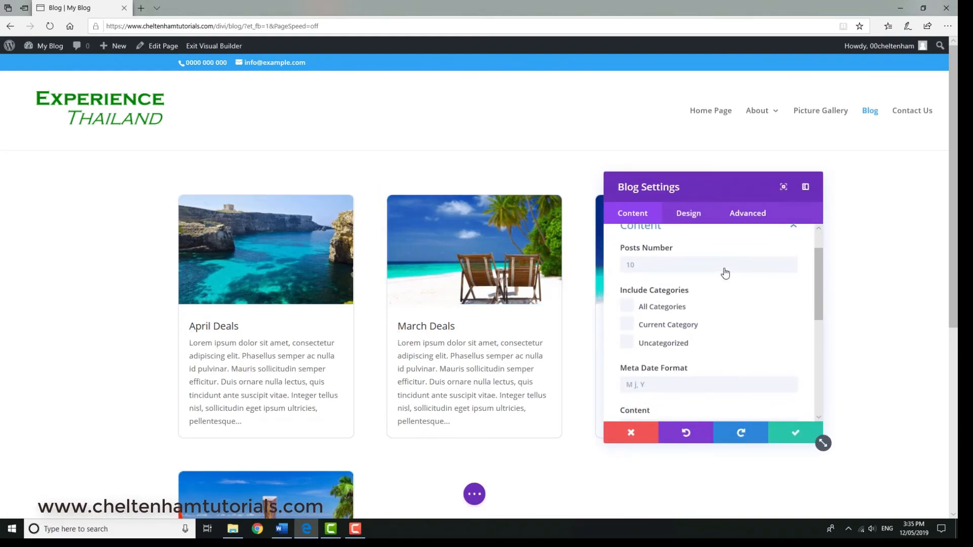
{"action": "scroll", "coordinate": [723, 272], "scroll_direction": "down", "scroll_amount": 1}
{"action": "scroll", "coordinate": [721, 274], "scroll_direction": "up", "scroll_amount": 2}
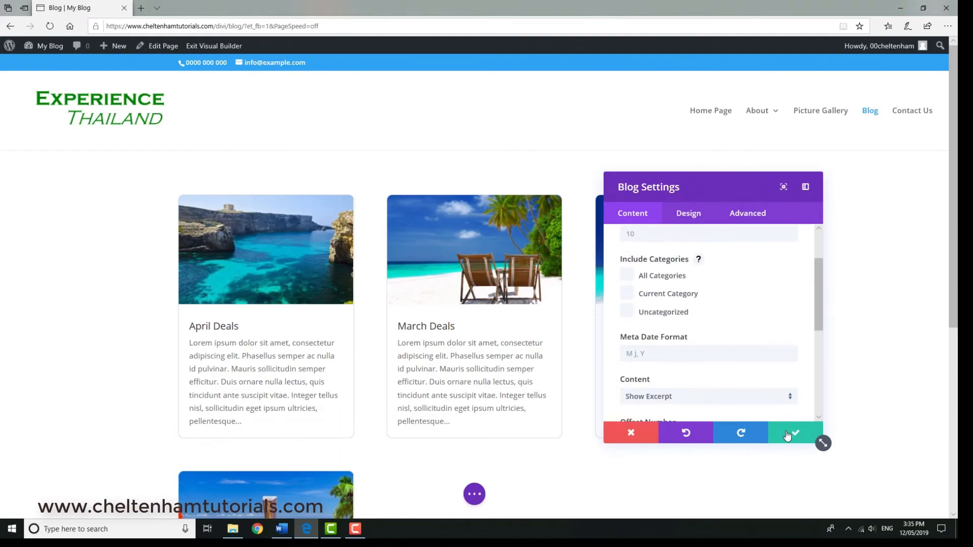